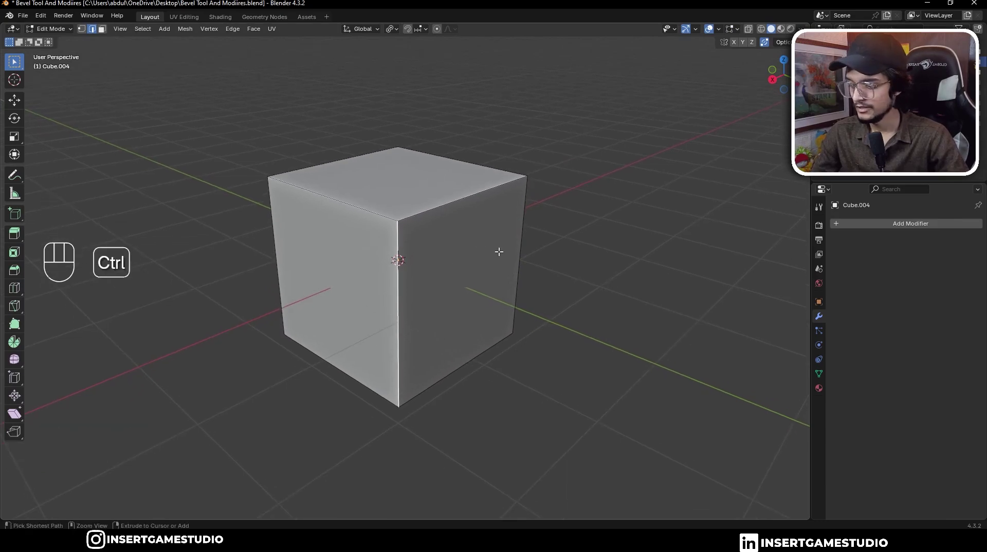
Try beveling the cube's front vertical edge with an offset of about 1.23 m, varying the segments between 1 and 28.
{"action": "key", "text": "ctrl+b"}
{"action": "scroll", "coordinate": [584, 258], "scroll_direction": "up", "scroll_amount": 10}
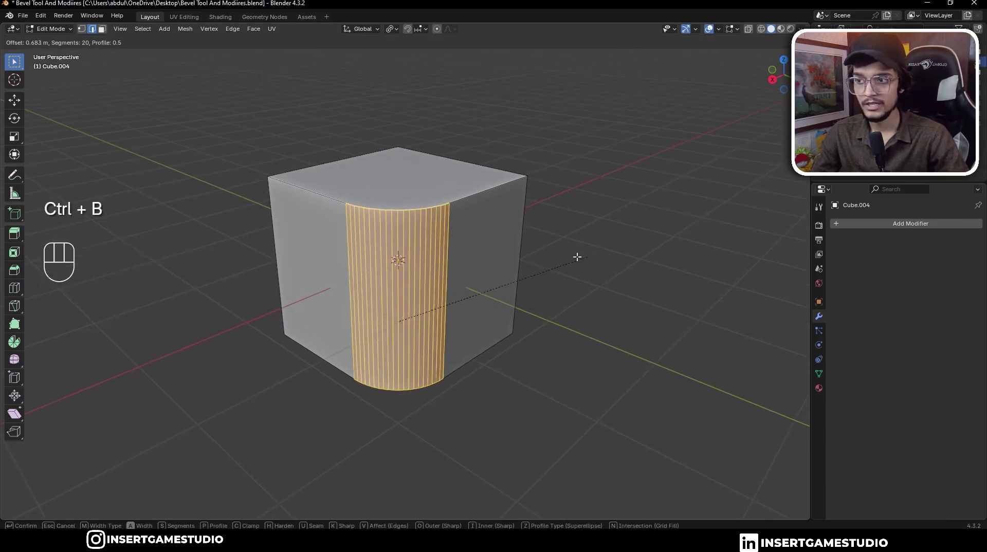
{"action": "scroll", "coordinate": [612, 263], "scroll_direction": "down", "scroll_amount": 19}
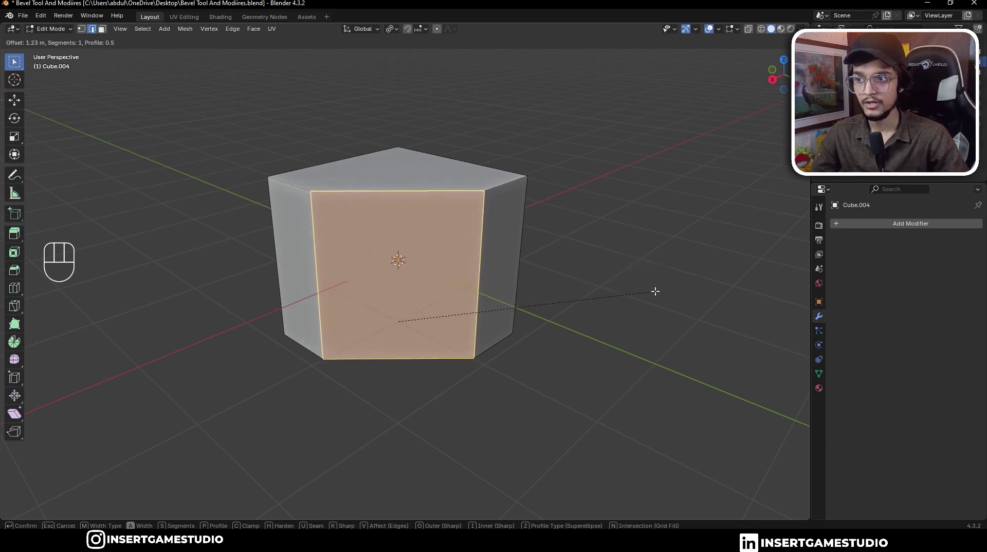
{"action": "scroll", "coordinate": [655, 291], "scroll_direction": "up", "scroll_amount": 20}
{"action": "scroll", "coordinate": [655, 292], "scroll_direction": "up", "scroll_amount": 5}
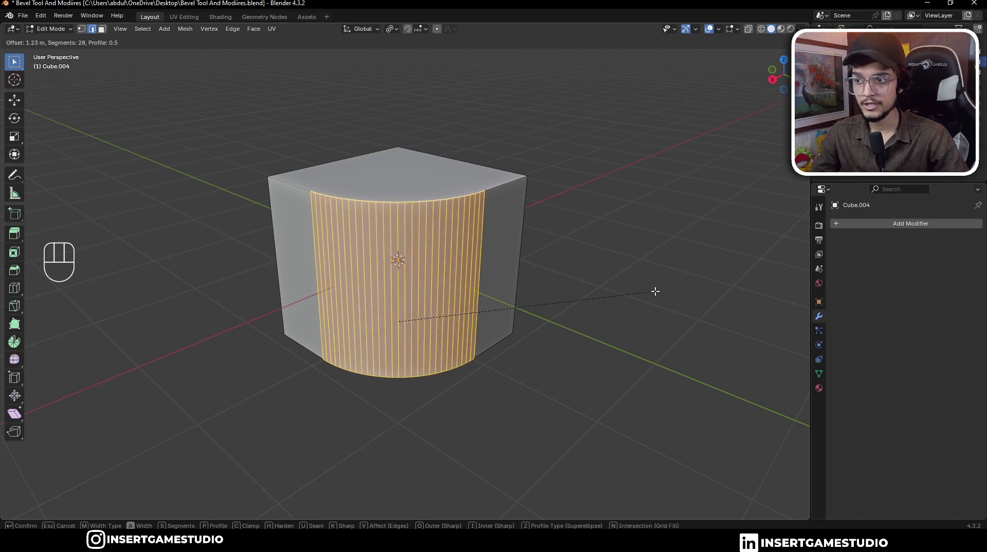
{"action": "scroll", "coordinate": [655, 291], "scroll_direction": "up", "scroll_amount": 4}
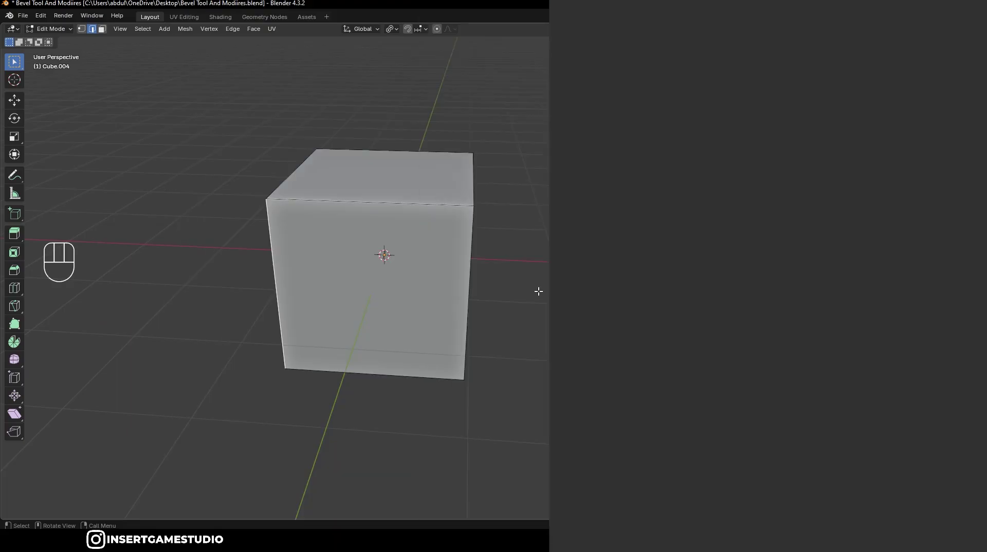
{"action": "key", "text": "s"}
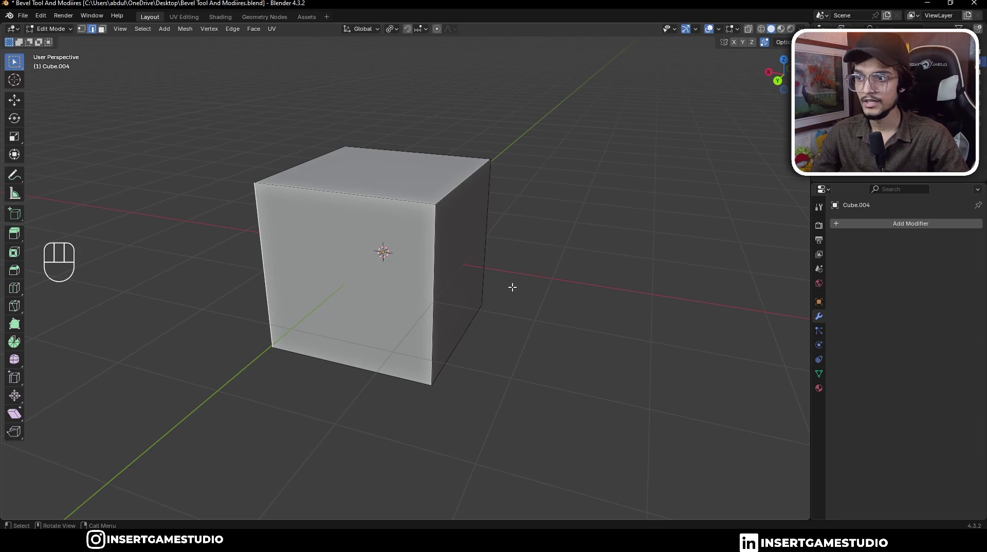
Try a vertex bevel on the cube's near upper corner with an offset of about 1.33 m, varying the segments between 5 and 24.
{"action": "middle_click_drag", "start_coordinate": [513, 287], "coordinate": [420, 302]}
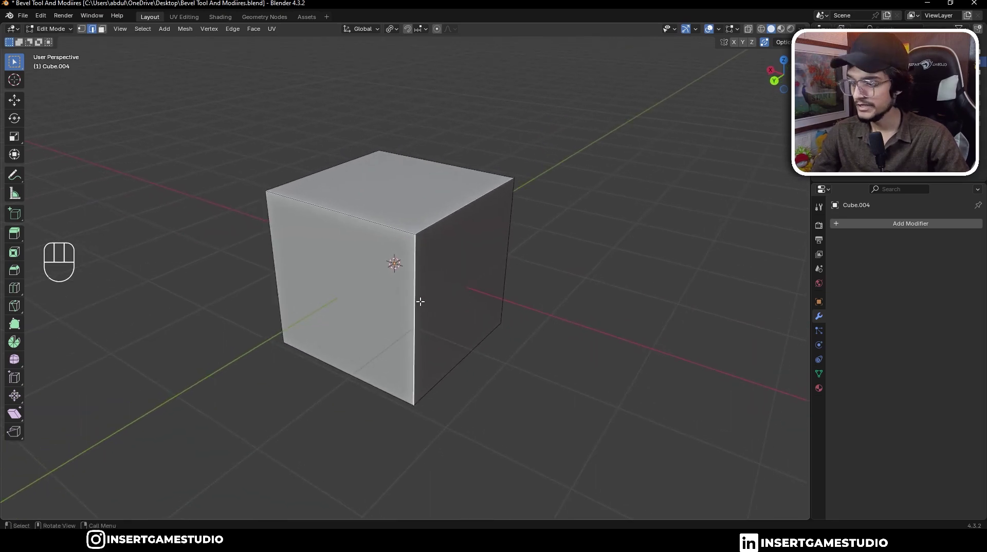
{"action": "key", "text": "1"}
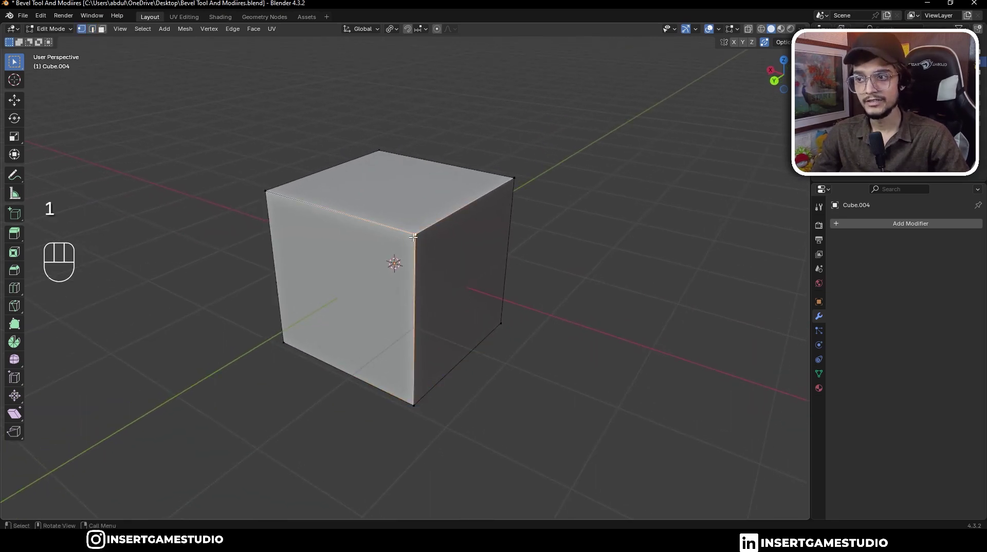
{"action": "middle_click_drag", "start_coordinate": [413, 237], "coordinate": [409, 242]}
{"action": "scroll", "coordinate": [408, 242], "scroll_direction": "up", "scroll_amount": 1}
{"action": "key", "text": "ctrl+b"}
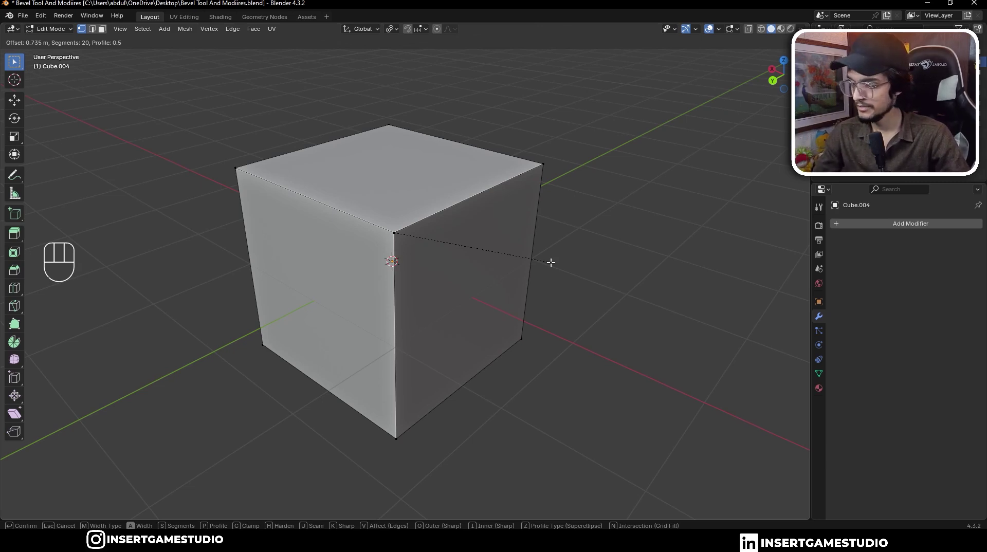
{"action": "key", "text": "v"}
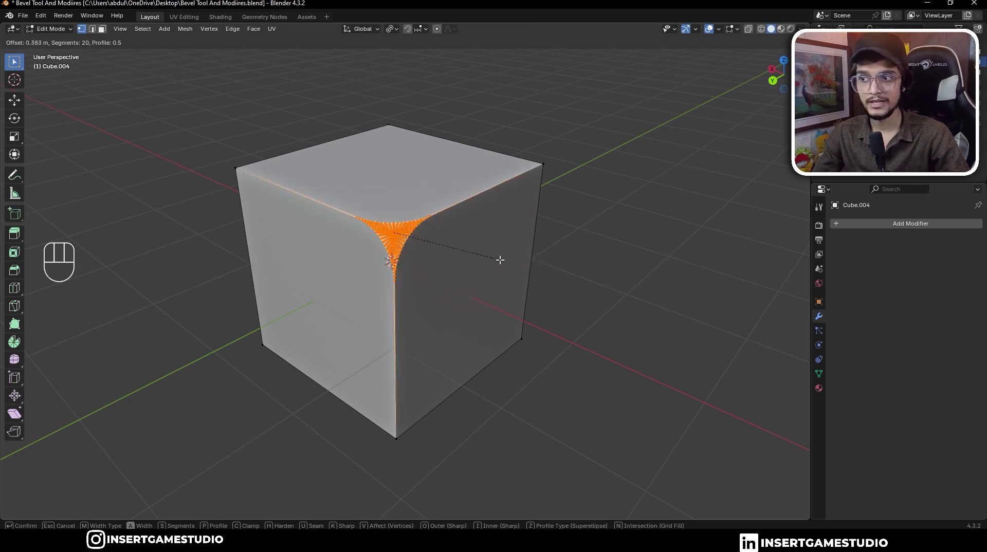
{"action": "scroll", "coordinate": [646, 262], "scroll_direction": "down", "scroll_amount": 9}
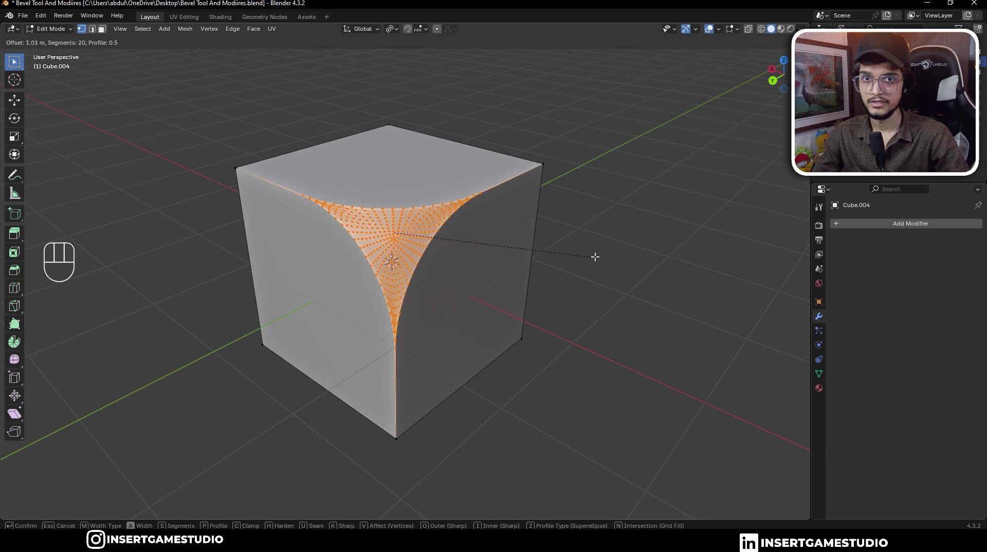
{"action": "scroll", "coordinate": [649, 259], "scroll_direction": "down", "scroll_amount": 10}
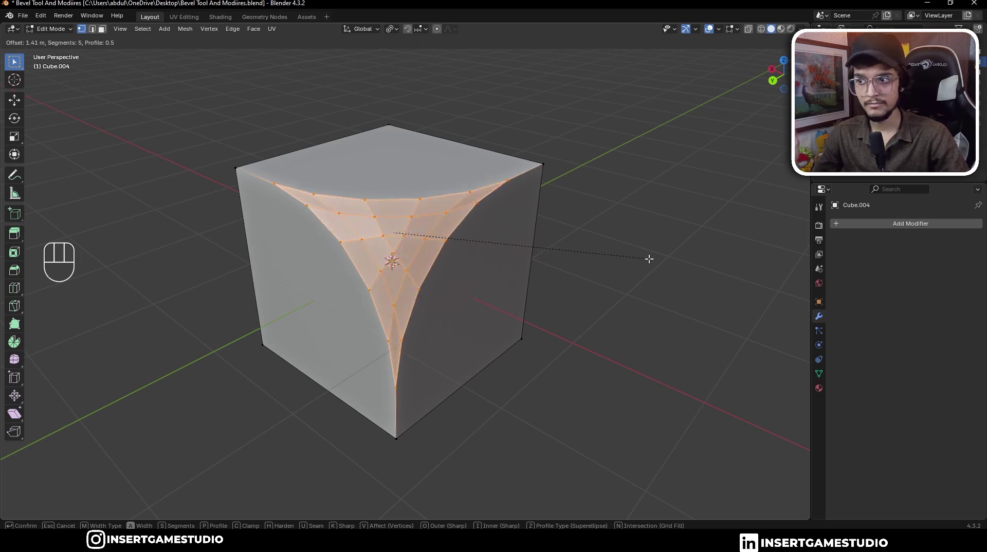
{"action": "scroll", "coordinate": [649, 259], "scroll_direction": "up", "scroll_amount": 17}
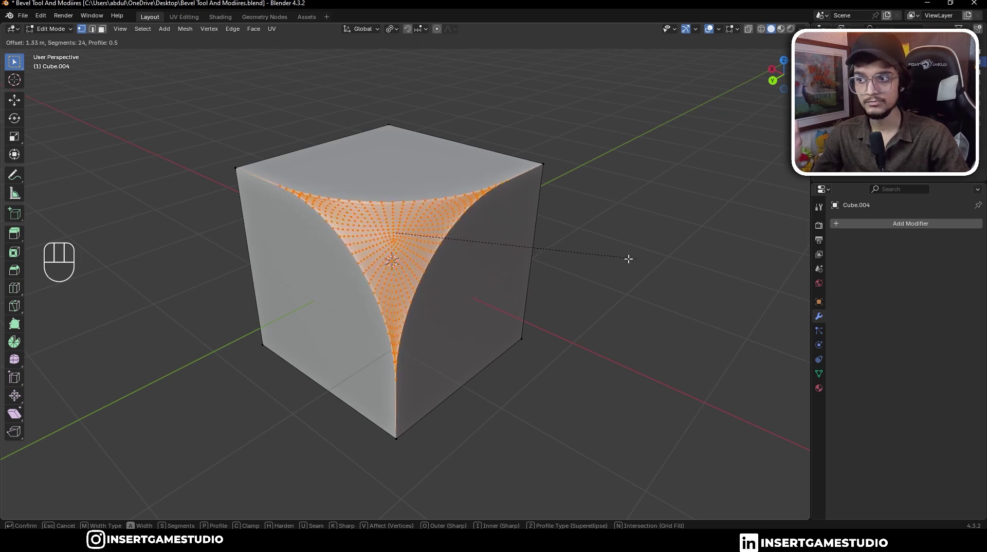
{"action": "scroll", "coordinate": [566, 260], "scroll_direction": "up", "scroll_amount": 6}
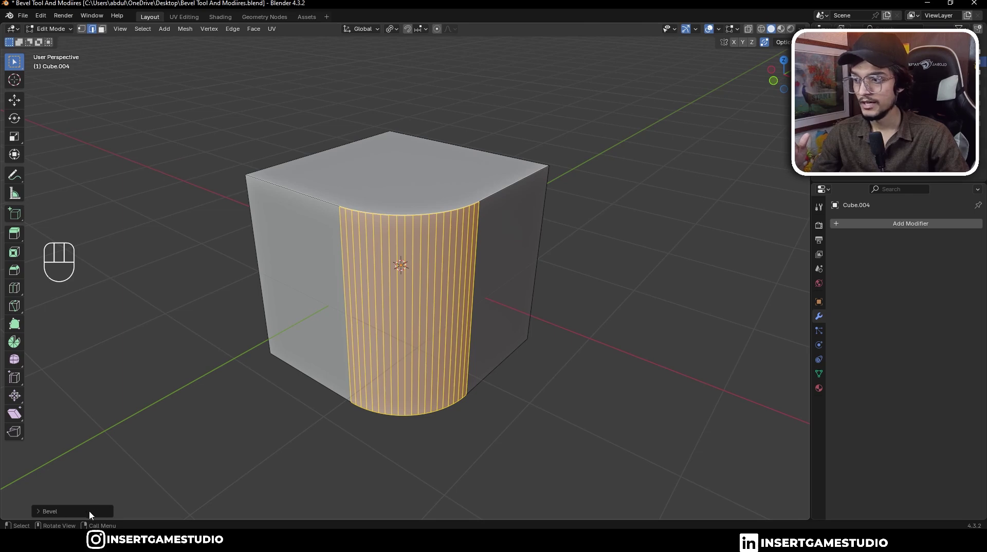
Expand the settings of the edge bevel, try it on vertices, and set it back to affect edges.
{"action": "left_click", "coordinate": [48, 512]}
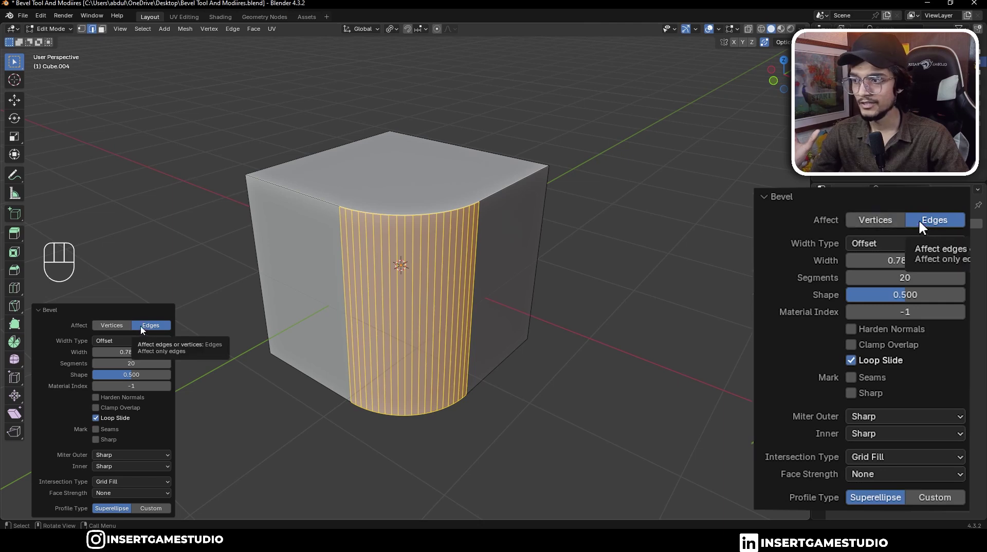
{"action": "left_click", "coordinate": [112, 326]}
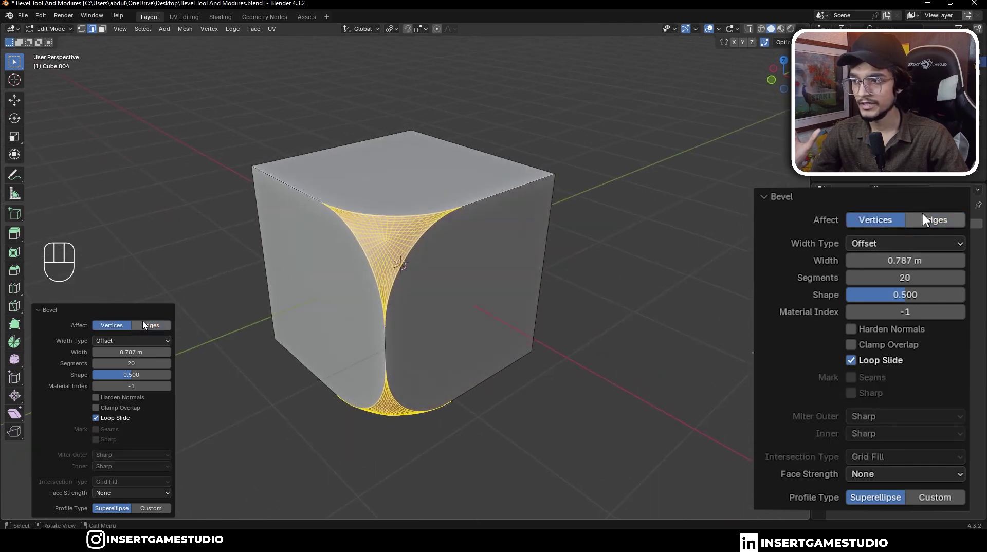
{"action": "left_click", "coordinate": [145, 325]}
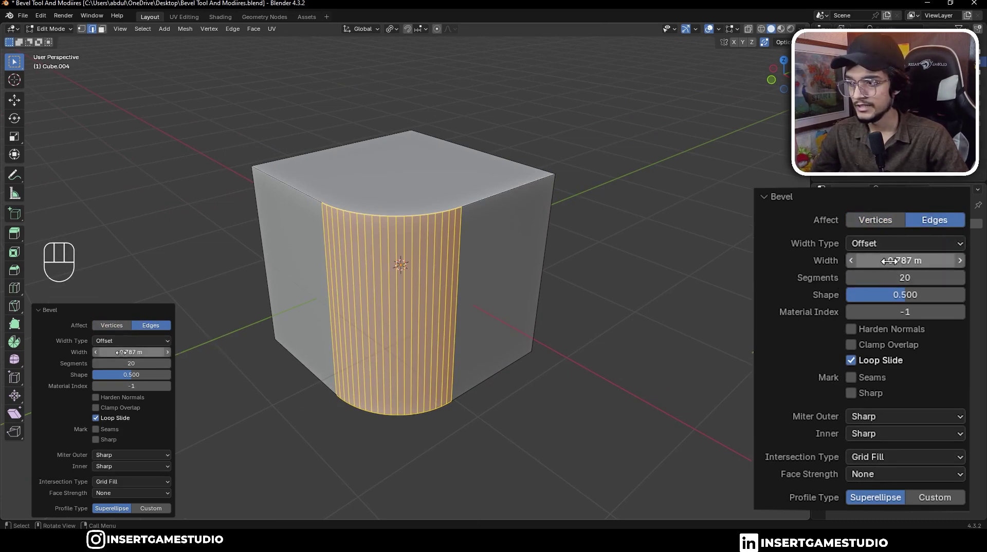
Set the bevel's width to 1.16 m and its segments to 27.
{"action": "mouse_move", "coordinate": [121, 352]}
{"action": "left_mouse_down"}
{"action": "mouse_move", "coordinate": [149, 352]}
{"action": "mouse_move", "coordinate": [106, 353]}
{"action": "mouse_move", "coordinate": [142, 353]}
{"action": "mouse_move", "coordinate": [134, 363]}
{"action": "mouse_move", "coordinate": [103, 363]}
{"action": "mouse_move", "coordinate": [159, 363]}
{"action": "mouse_move", "coordinate": [131, 364]}
{"action": "left_mouse_up"}
{"action": "middle_click_drag", "start_coordinate": [308, 300], "coordinate": [326, 305]}
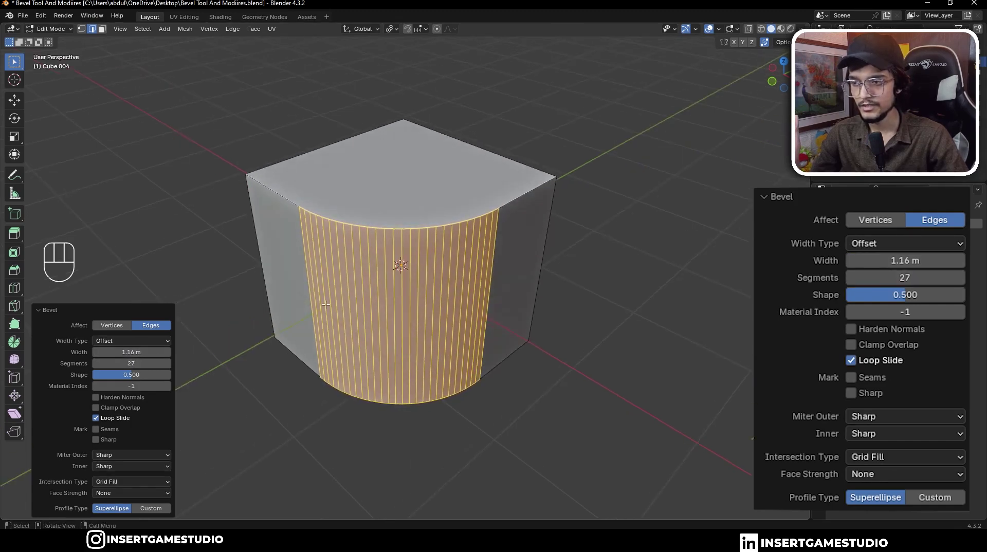
{"action": "middle_click_drag", "start_coordinate": [289, 344], "coordinate": [172, 372]}
{"action": "middle_click_drag", "start_coordinate": [234, 338], "coordinate": [364, 286]}
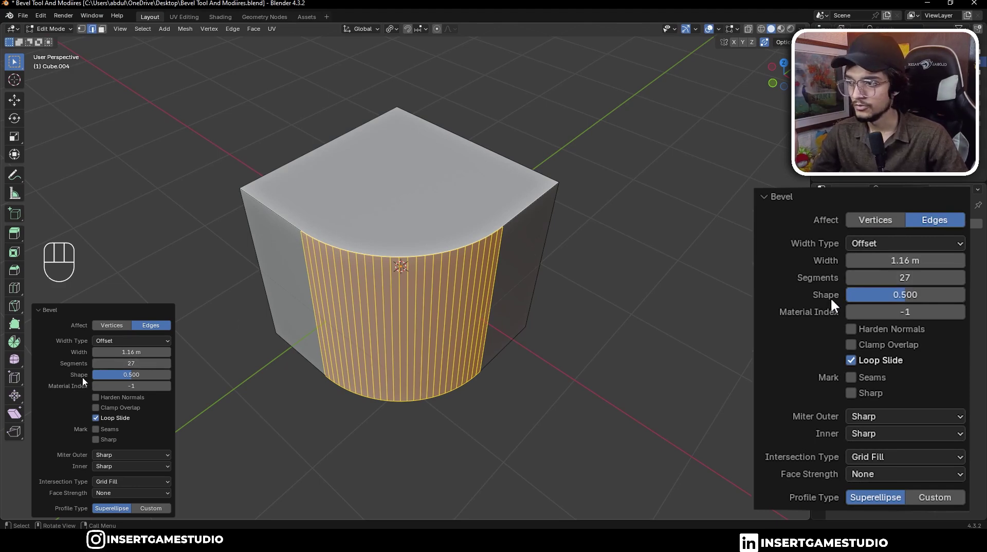
Lower the bevel's shape to 0.065 to curve the corner inward, and set it back to 0.5.
{"action": "left_click_drag", "start_coordinate": [900, 294], "coordinate": [855, 294]}
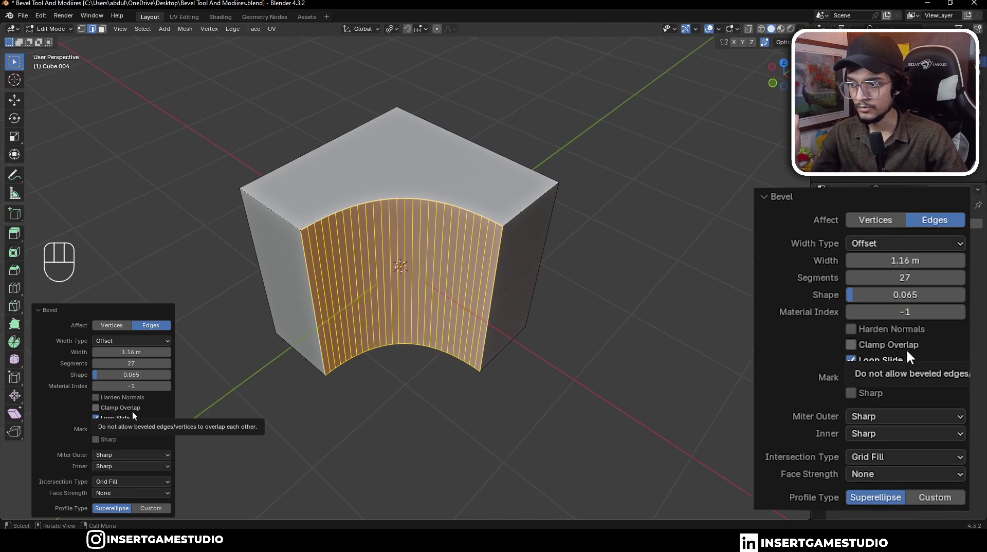
{"action": "left_click", "coordinate": [905, 295]}
{"action": "key", "text": "BackSpace"}
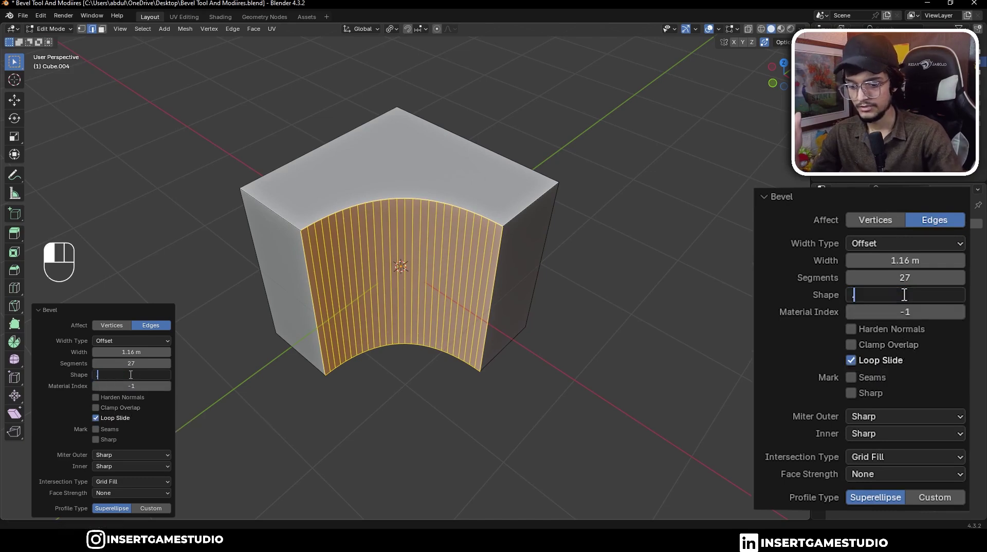
{"action": "type", "text": ".5"}
{"action": "key", "text": "Return"}
{"action": "middle_click_drag", "start_coordinate": [486, 308], "coordinate": [501, 305]}
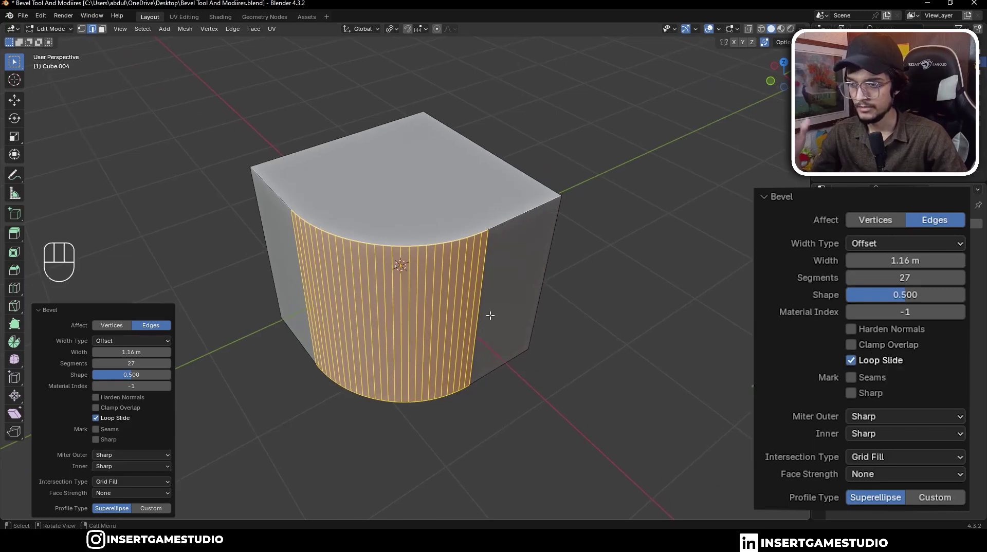
Bevel two more vertical edges of the cube by about 1.49 m with 27 segments, and enable Clamp Overlap.
{"action": "middle_click_drag", "start_coordinate": [442, 309], "coordinate": [489, 269]}
{"action": "left_click", "coordinate": [466, 299]}
{"action": "key", "text": "ctrl+b"}
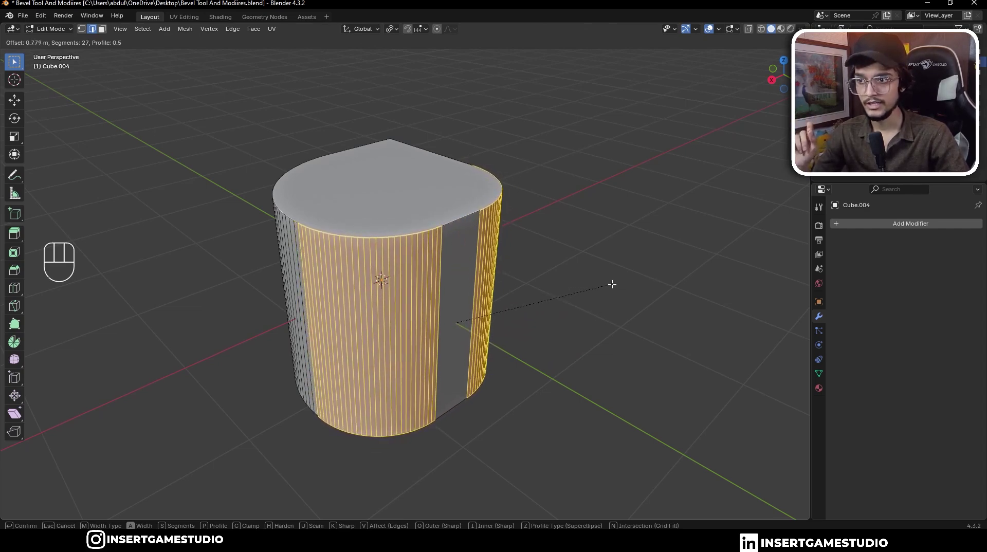
{"action": "left_click", "coordinate": [689, 280]}
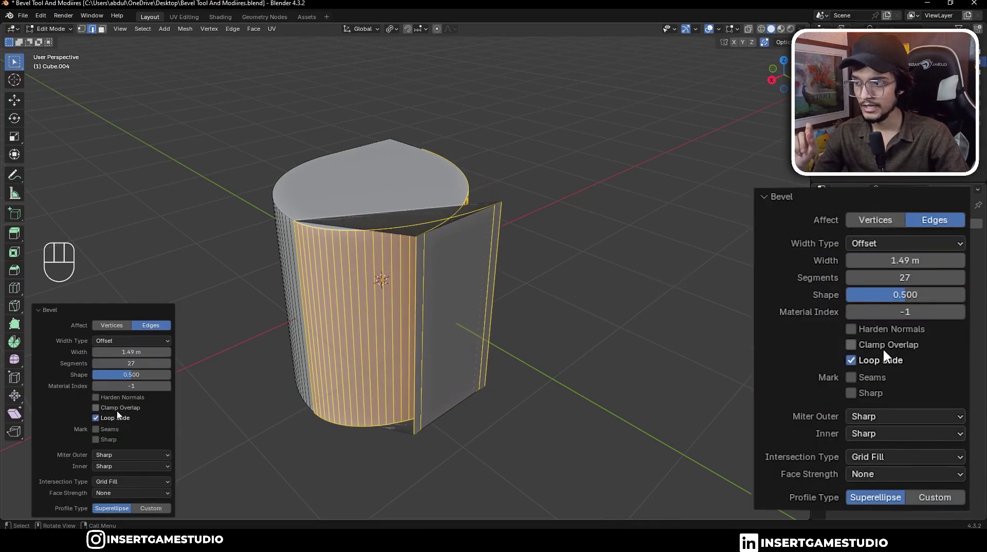
{"action": "left_click", "coordinate": [109, 409]}
{"action": "middle_click_drag", "start_coordinate": [438, 320], "coordinate": [508, 285]}
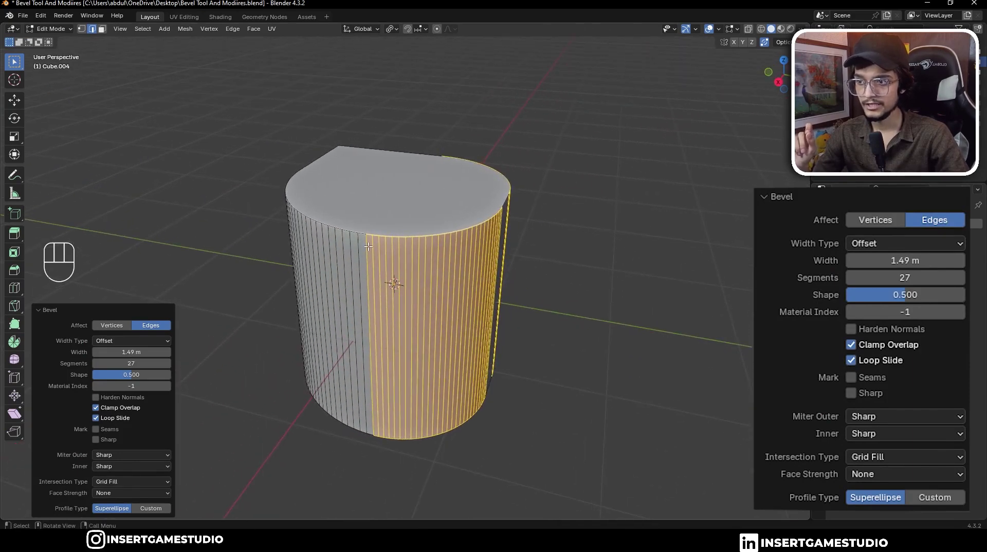
{"action": "middle_click_drag", "start_coordinate": [587, 248], "coordinate": [375, 267]}
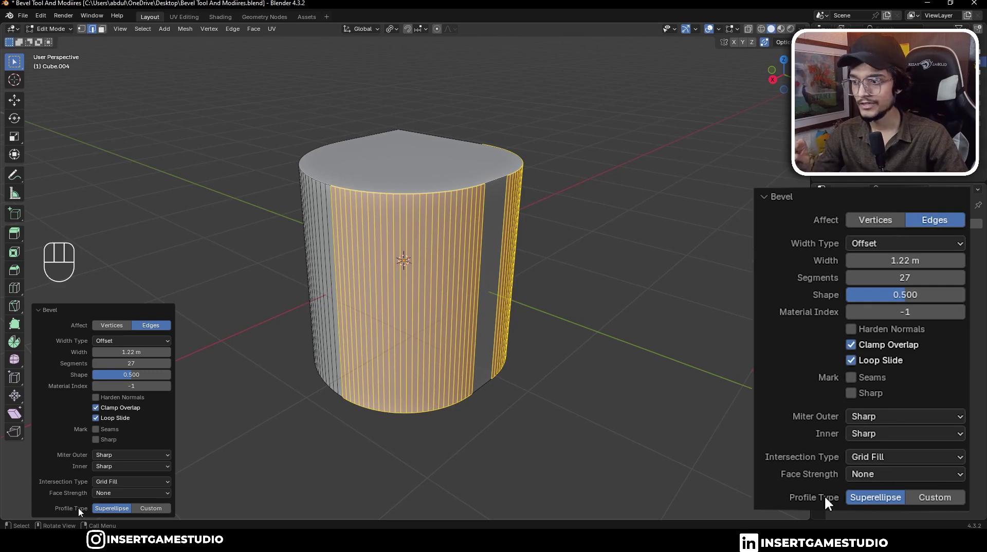
Switch the bevel to a custom profile and shape its curve into a wave with four added points.
{"action": "left_click", "coordinate": [151, 508]}
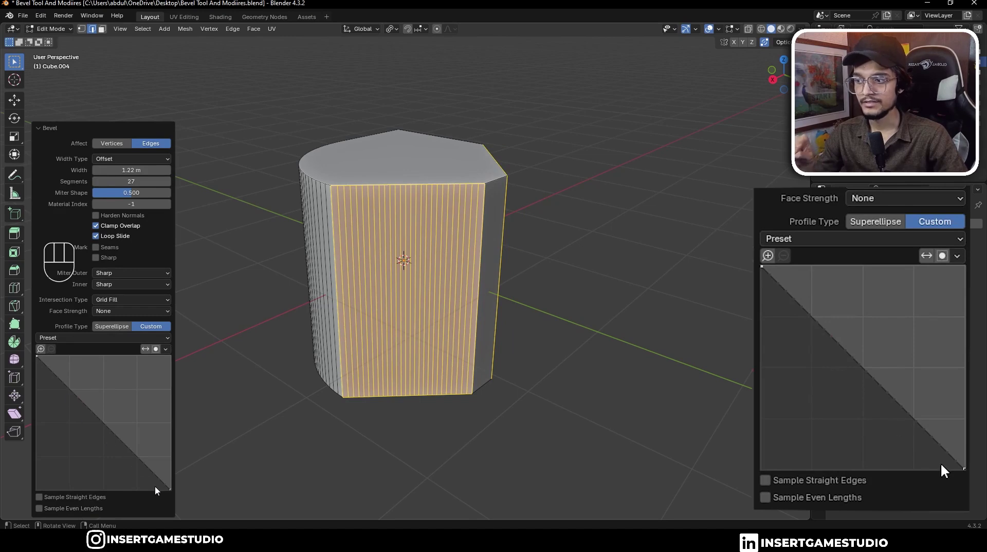
{"action": "middle_click_drag", "start_coordinate": [129, 453], "coordinate": [67, 373]}
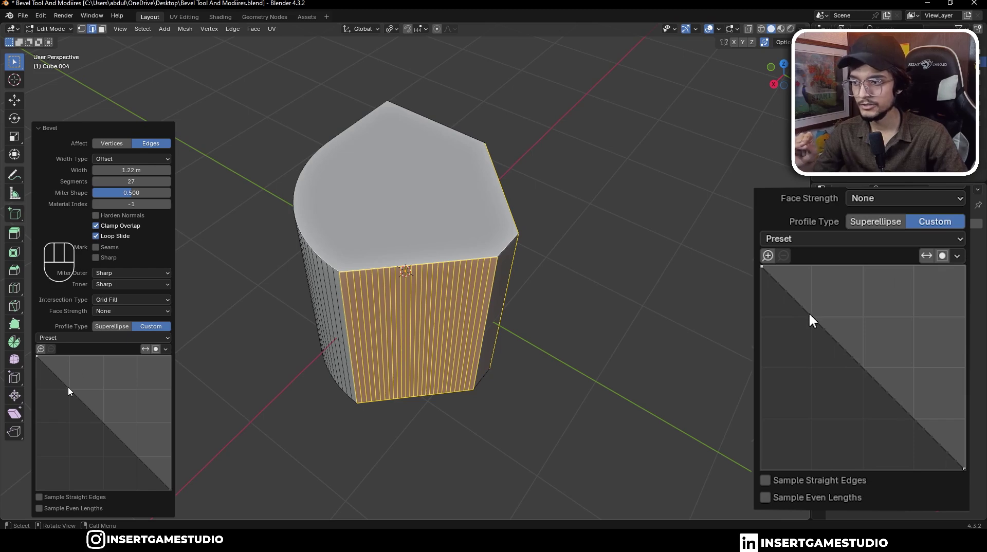
{"action": "mouse_move", "coordinate": [68, 388]}
{"action": "left_mouse_down"}
{"action": "mouse_move", "coordinate": [50, 401]}
{"action": "mouse_move", "coordinate": [95, 390]}
{"action": "mouse_move", "coordinate": [104, 437]}
{"action": "mouse_move", "coordinate": [150, 426]}
{"action": "left_mouse_up"}
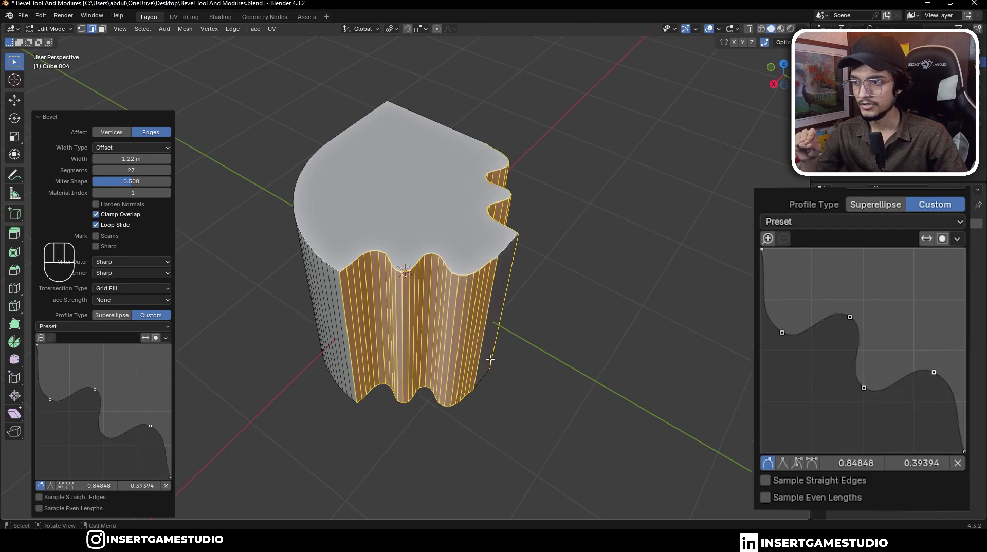
{"action": "middle_click_drag", "start_coordinate": [489, 357], "coordinate": [414, 363]}
{"action": "middle_click_drag", "start_coordinate": [429, 257], "coordinate": [515, 261]}
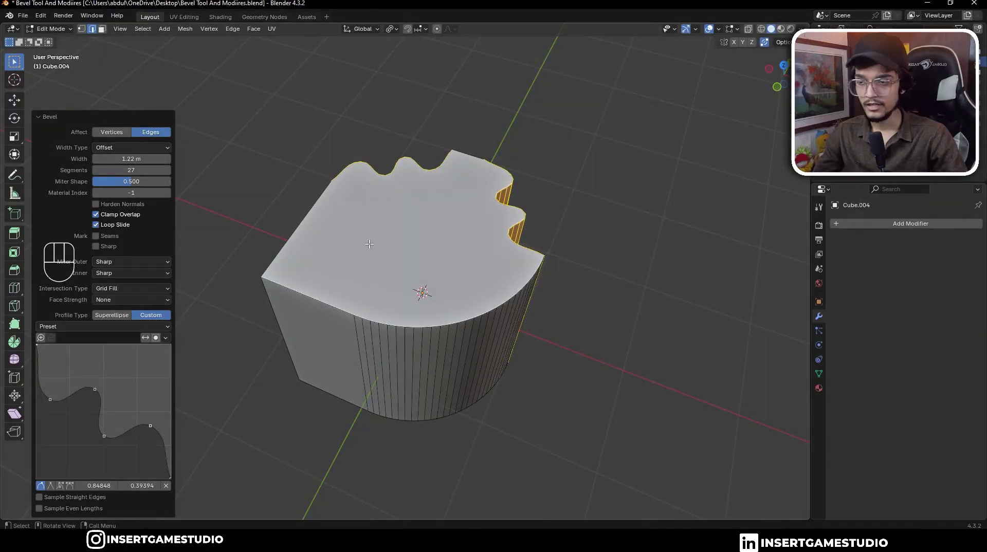
Bevel the remaining sharp vertical edge by about 0.69 m using the wavy custom profile.
{"action": "middle_click_drag", "start_coordinate": [370, 244], "coordinate": [468, 291]}
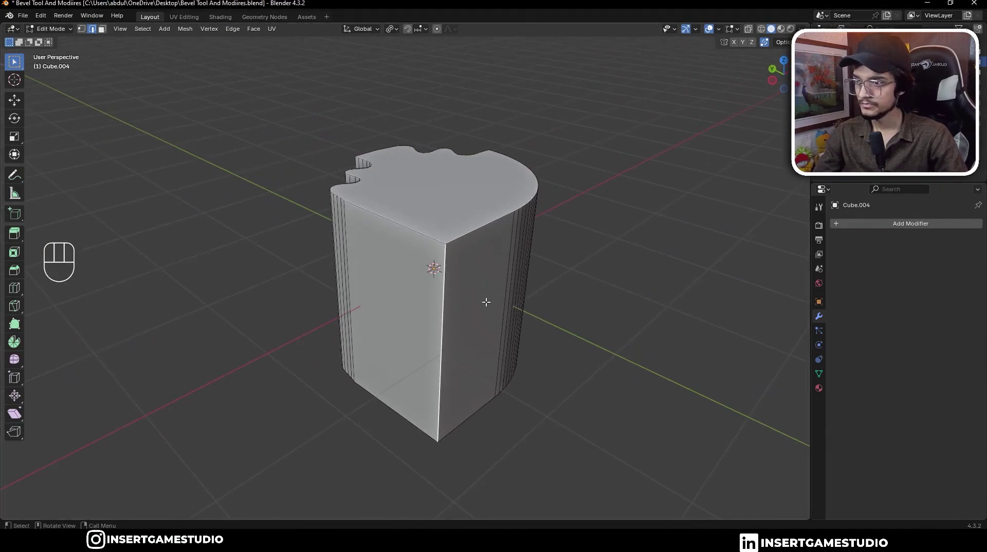
{"action": "key", "text": "ctrl+b"}
{"action": "left_click", "coordinate": [604, 337]}
{"action": "middle_click_drag", "start_coordinate": [604, 336], "coordinate": [487, 285]}
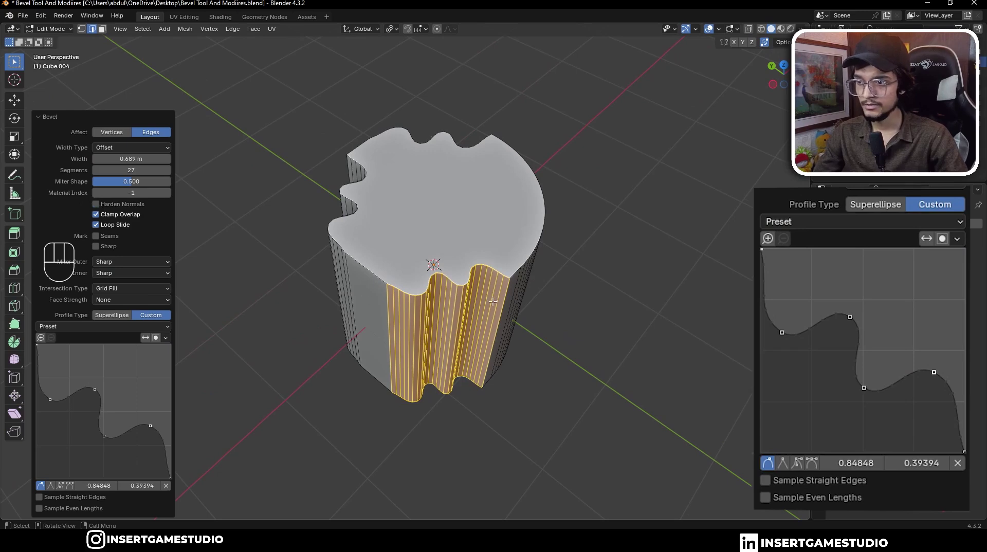
Apply the Steps preset to the custom bevel profile and set the segments to 100.
{"action": "left_click", "coordinate": [47, 329]}
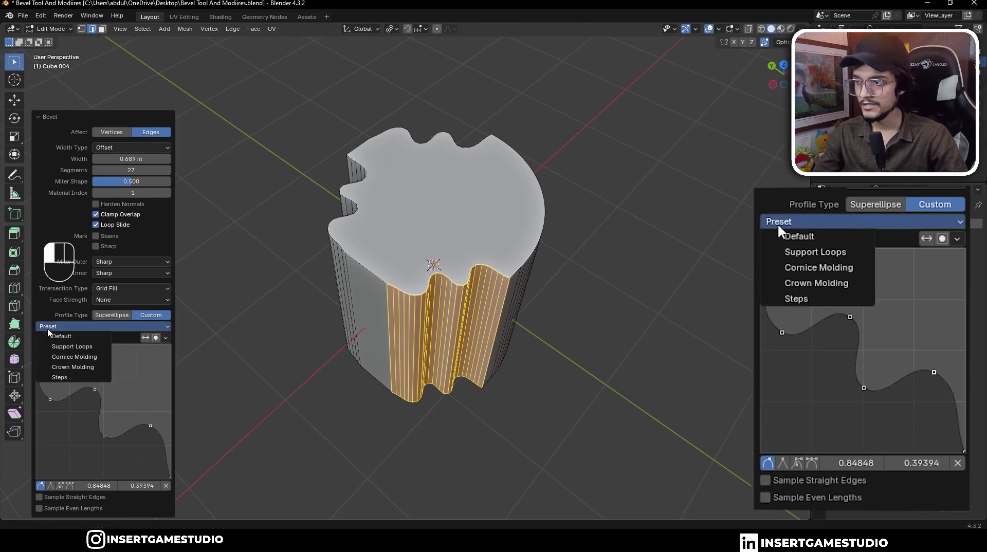
{"action": "left_click", "coordinate": [64, 377]}
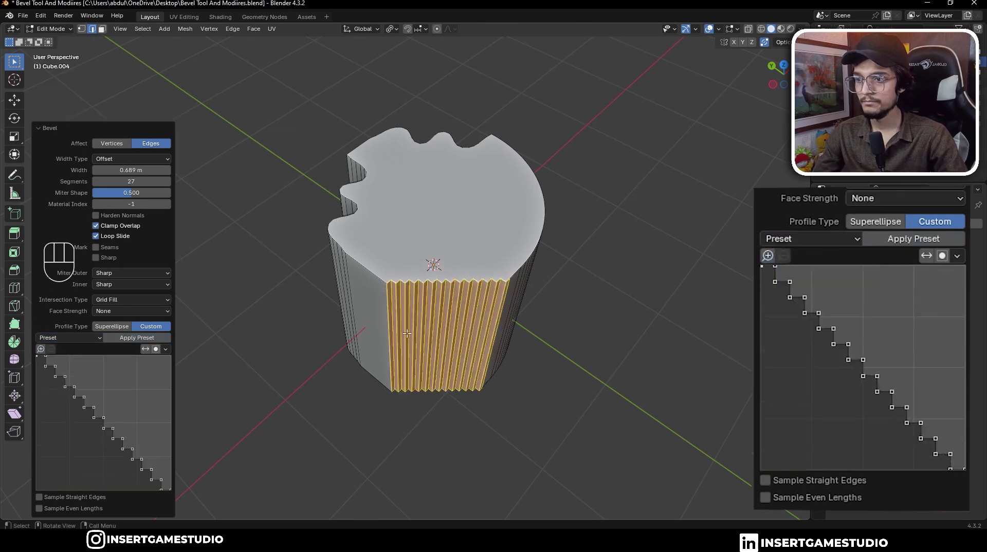
{"action": "middle_click_drag", "start_coordinate": [391, 329], "coordinate": [376, 326]}
{"action": "scroll", "coordinate": [369, 325], "scroll_direction": "up", "scroll_amount": 4}
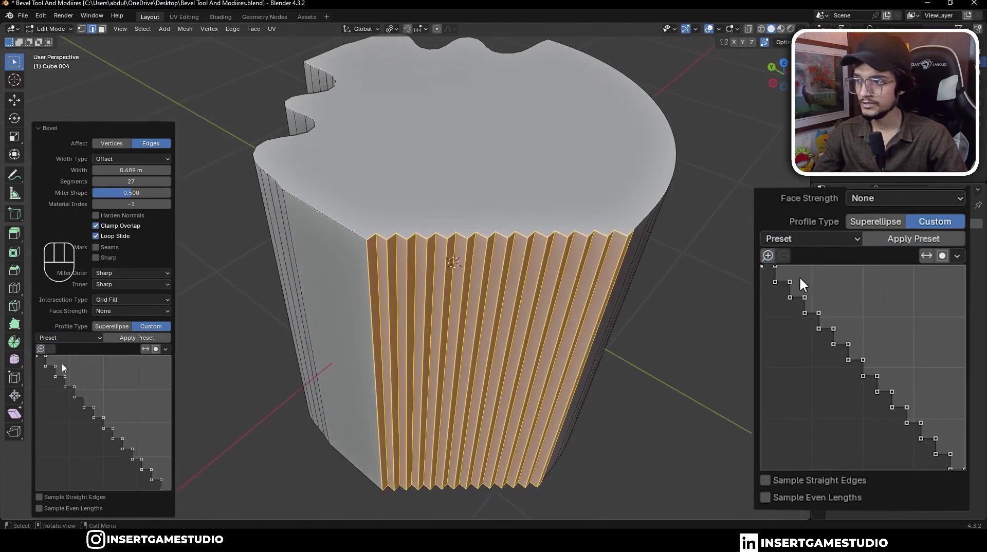
{"action": "middle_click_drag", "start_coordinate": [493, 313], "coordinate": [200, 199]}
{"action": "left_click_drag", "start_coordinate": [132, 181], "coordinate": [175, 182]}
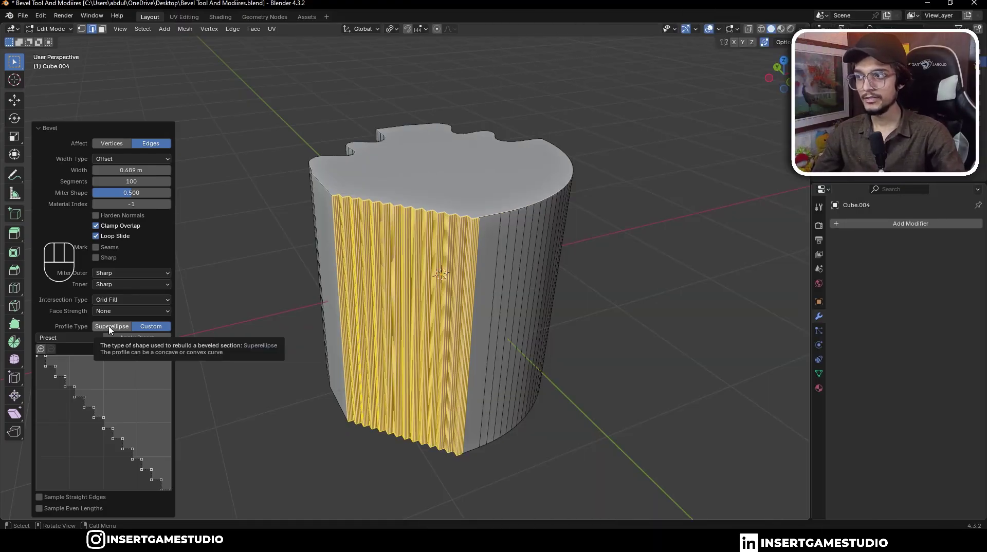
Try a Steps-profile bevel of about 0.11 m with 88 segments on the sharp vertical edge beside the wavy bevel, and undo it.
{"action": "key", "text": "alt+a"}
{"action": "middle_click_drag", "start_coordinate": [360, 215], "coordinate": [383, 273]}
{"action": "key", "text": "ctrl+b"}
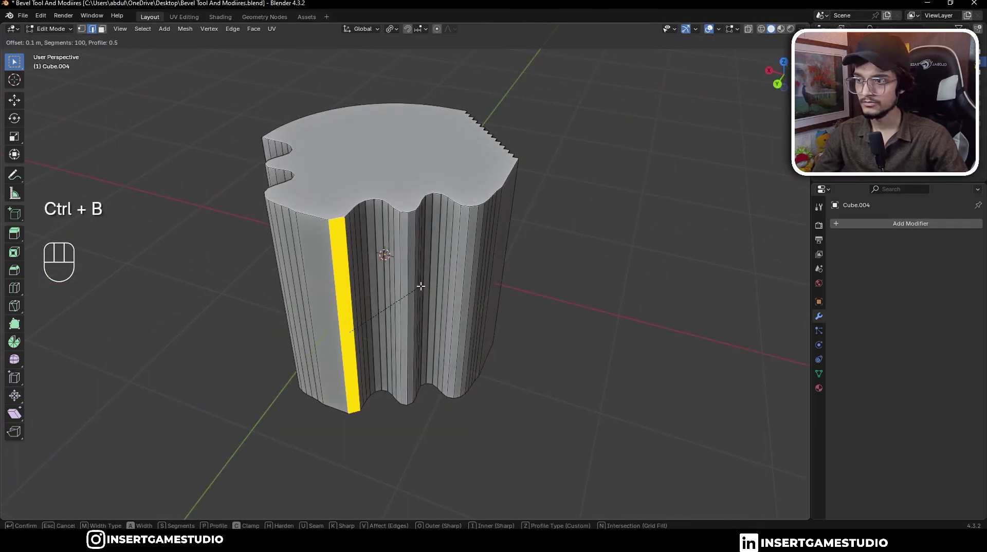
{"action": "left_click", "coordinate": [422, 286]}
{"action": "scroll", "coordinate": [418, 292], "scroll_direction": "up", "scroll_amount": 8}
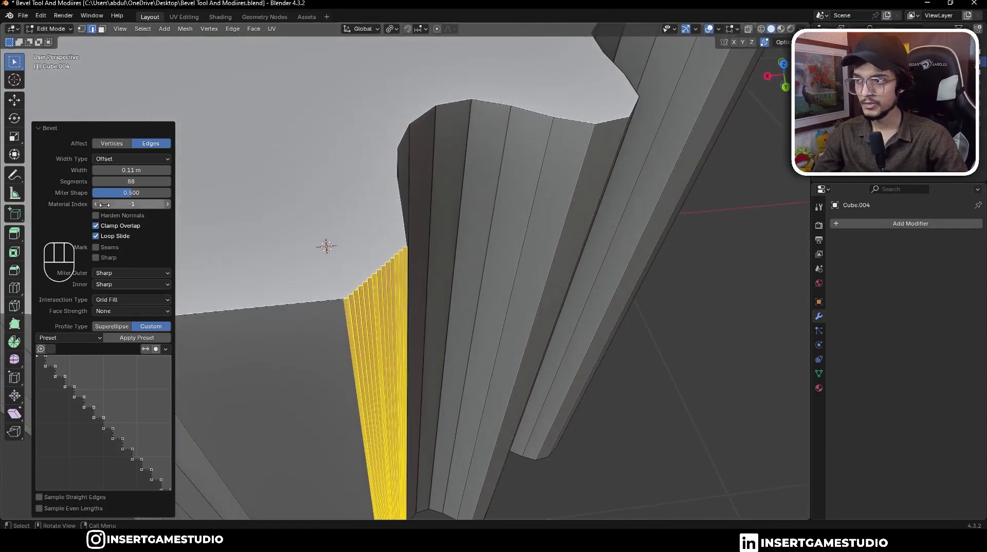
{"action": "middle_click_drag", "start_coordinate": [455, 310], "coordinate": [513, 225]}
{"action": "scroll", "coordinate": [513, 226], "scroll_direction": "down", "scroll_amount": 4}
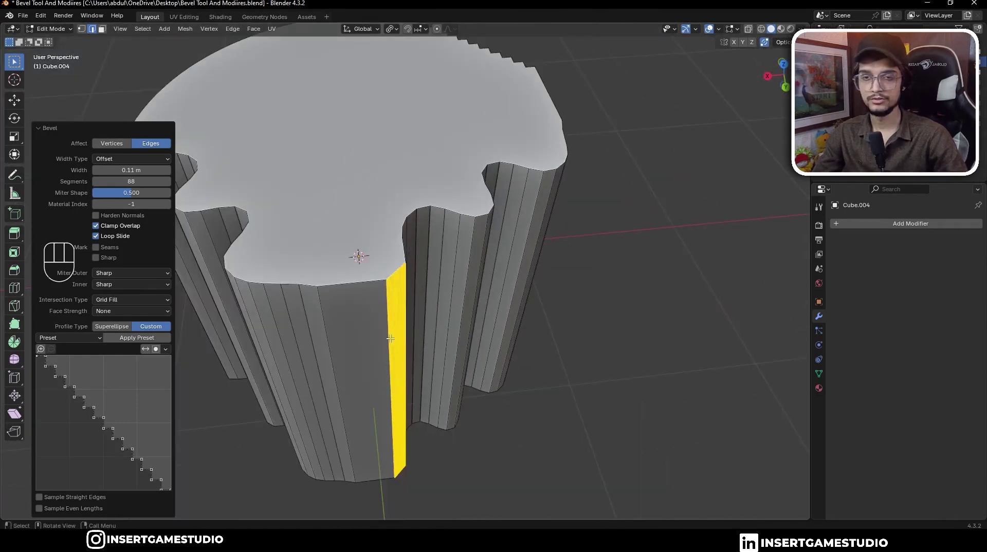
{"action": "middle_click_drag", "start_coordinate": [391, 338], "coordinate": [477, 323]}
{"action": "scroll", "coordinate": [447, 288], "scroll_direction": "down", "scroll_amount": 1}
{"action": "middle_click_drag", "start_coordinate": [477, 322], "coordinate": [432, 276]}
{"action": "scroll", "coordinate": [458, 297], "scroll_direction": "down", "scroll_amount": 2}
{"action": "key", "text": "ctrl+z"}
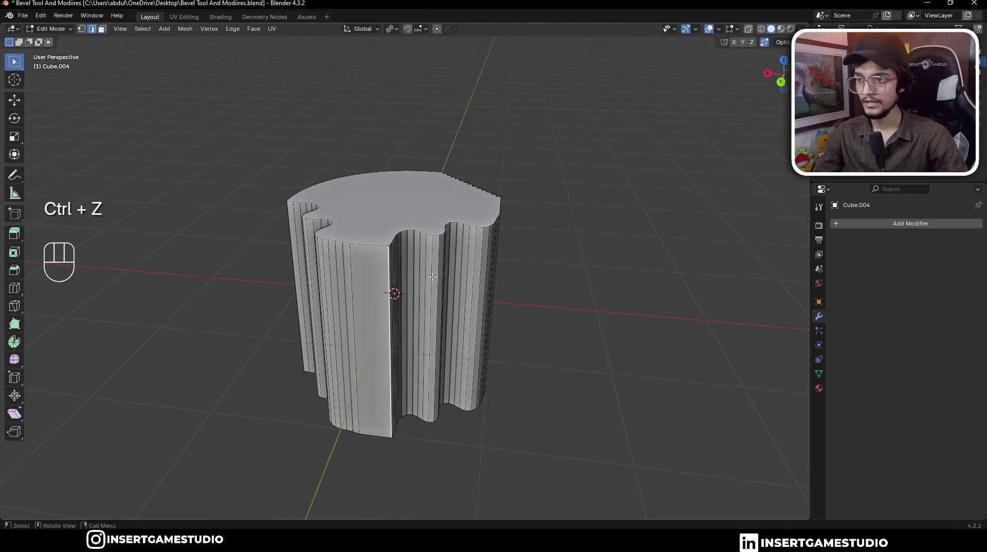
Return to Object Mode, save the file, and reopen Bevel Tool And Modiires.blend from the recent files.
{"action": "key", "text": "Tab"}
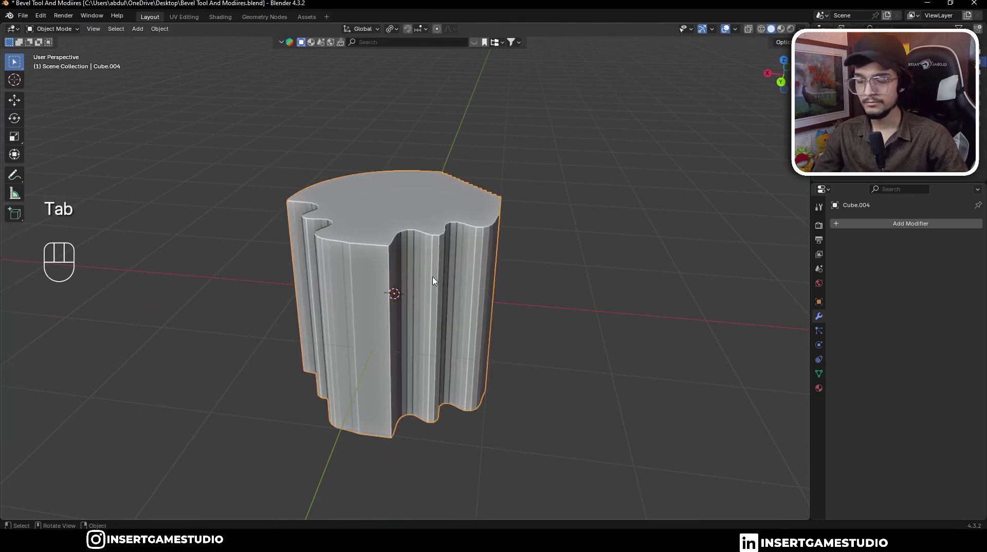
{"action": "key", "text": "ctrl+s"}
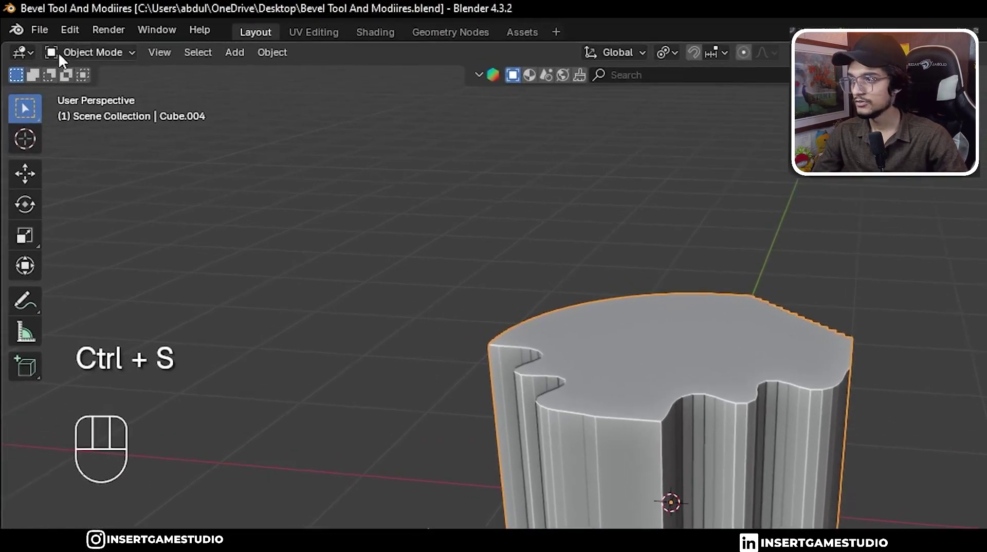
{"action": "left_click", "coordinate": [23, 16]}
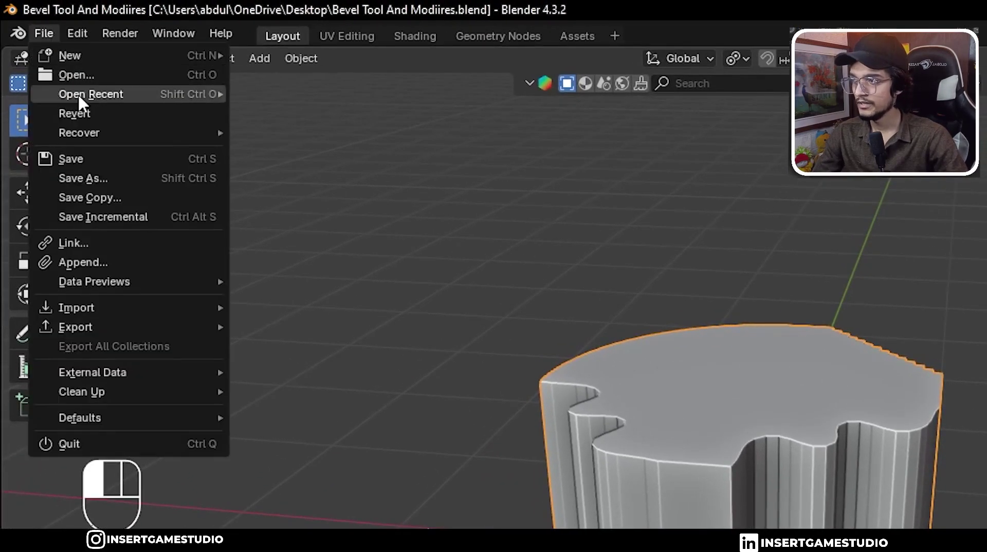
{"action": "mouse_move", "coordinate": [85, 93]}
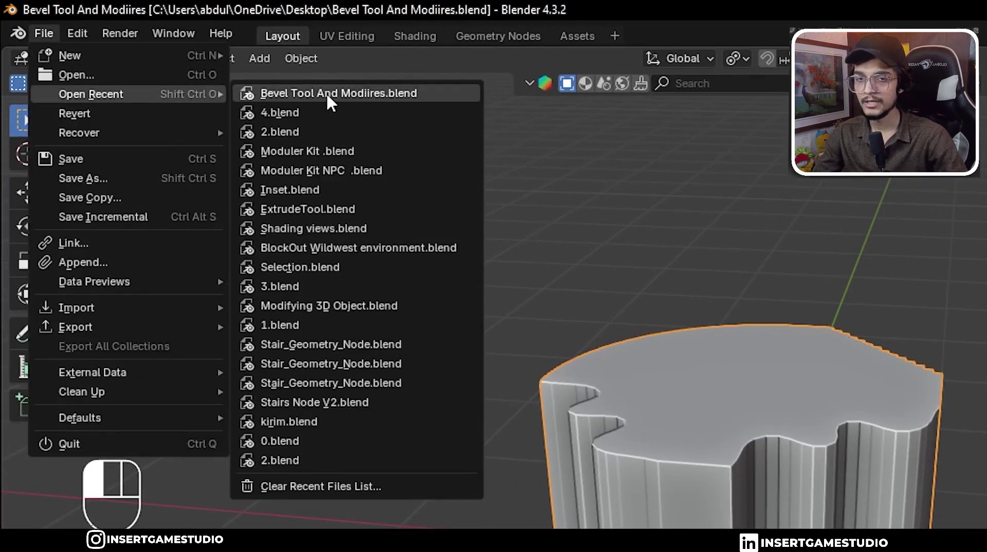
{"action": "mouse_move", "coordinate": [327, 96]}
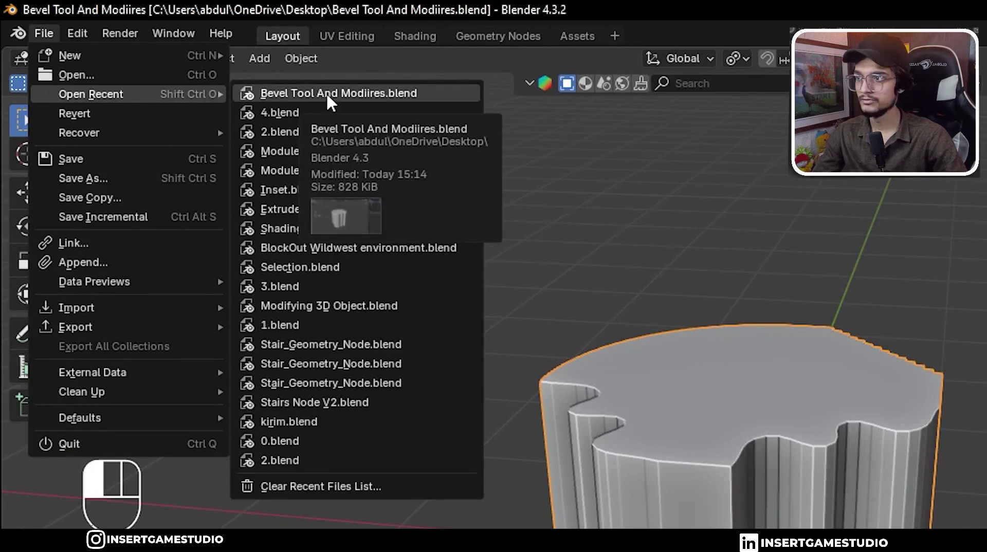
{"action": "left_click", "coordinate": [326, 92]}
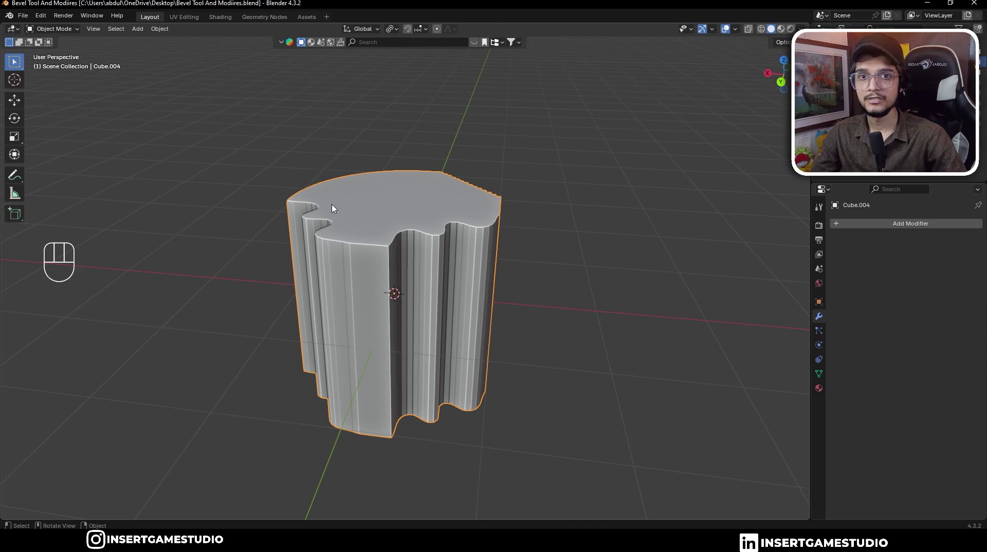
Bevel the sharp vertical edge by about 0.05 m with 12 segments and leave Edit Mode.
{"action": "left_click", "coordinate": [392, 242]}
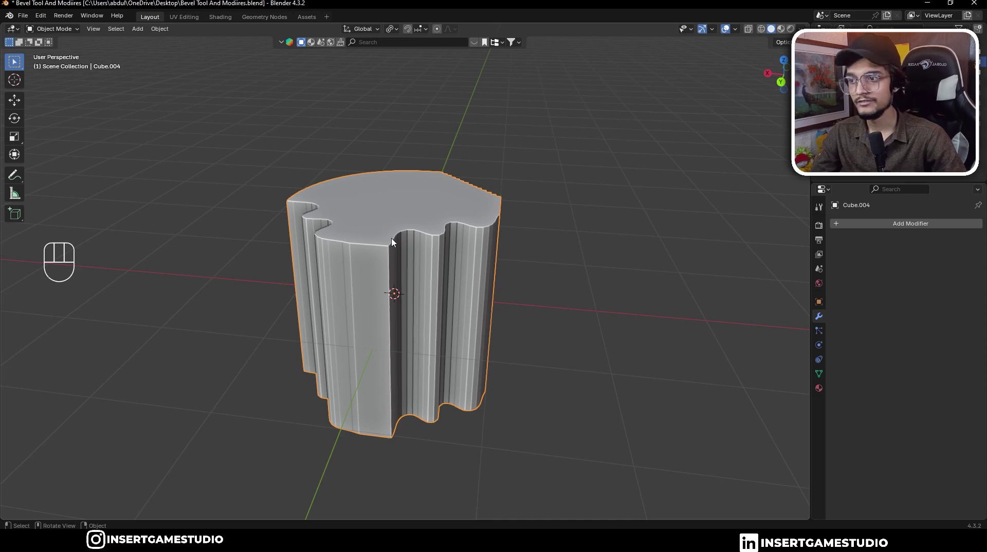
{"action": "scroll", "coordinate": [398, 246], "scroll_direction": "up", "scroll_amount": 2}
{"action": "key", "text": "Tab"}
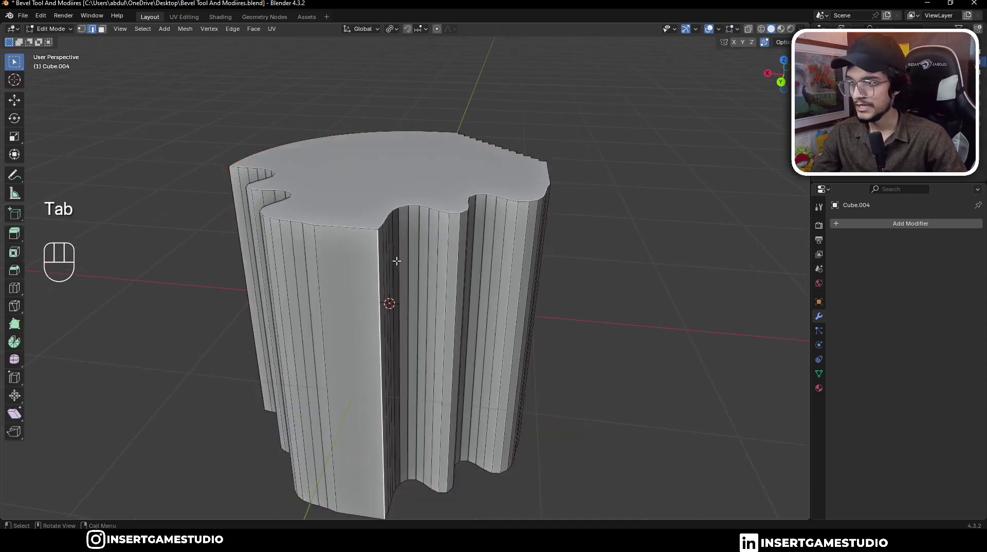
{"action": "middle_click_drag", "start_coordinate": [397, 265], "coordinate": [396, 278]}
{"action": "scroll", "coordinate": [396, 278], "scroll_direction": "up", "scroll_amount": 2}
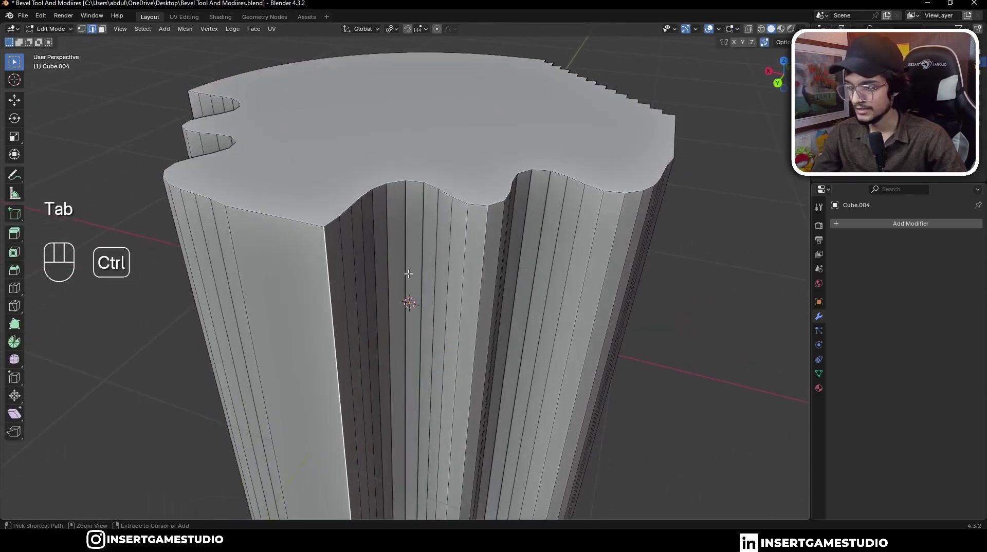
{"action": "key", "text": "ctrl+b"}
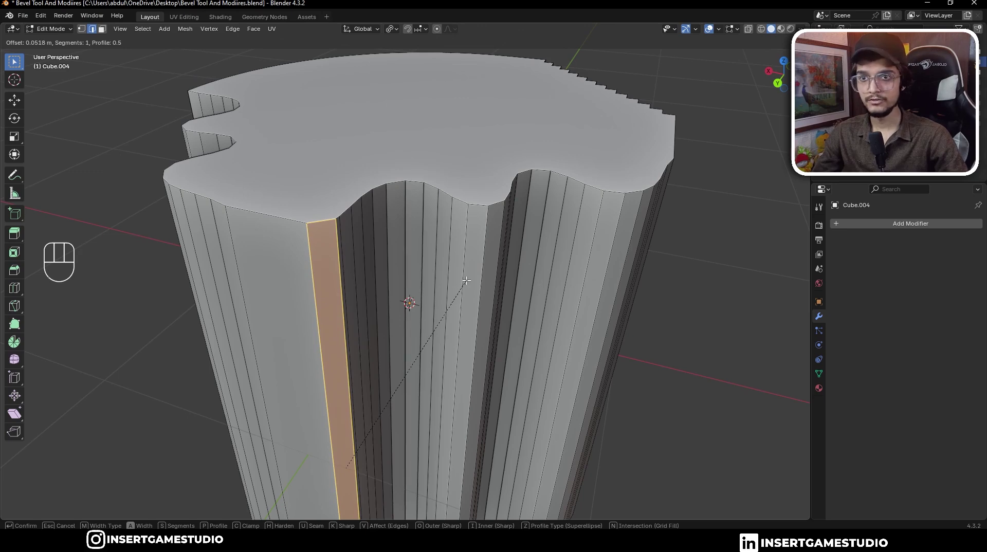
{"action": "scroll", "coordinate": [467, 281], "scroll_direction": "up", "scroll_amount": 11}
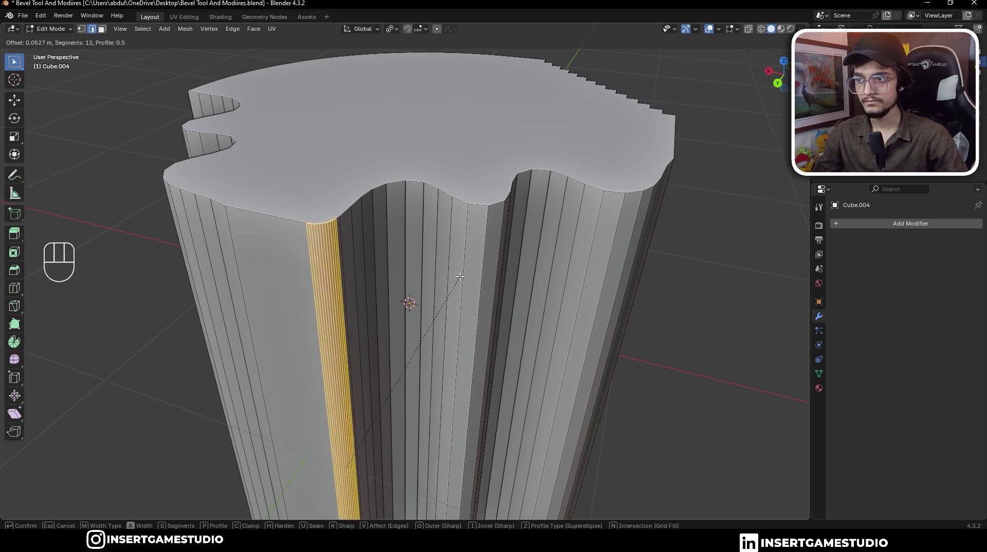
{"action": "left_click", "coordinate": [460, 276]}
{"action": "key", "text": "Tab"}
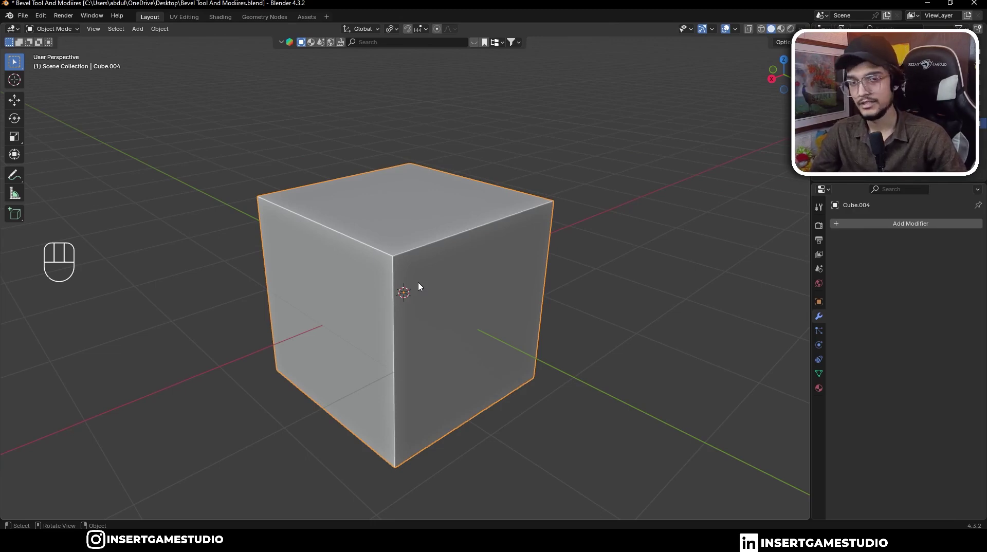
Bevel the plain cube's two opposite top edges with 19 segments, toggling Clamp Overlap and leaving it on.
{"action": "key", "text": "Tab"}
{"action": "middle_click_drag", "start_coordinate": [395, 264], "coordinate": [469, 275]}
{"action": "key", "text": "alt+a"}
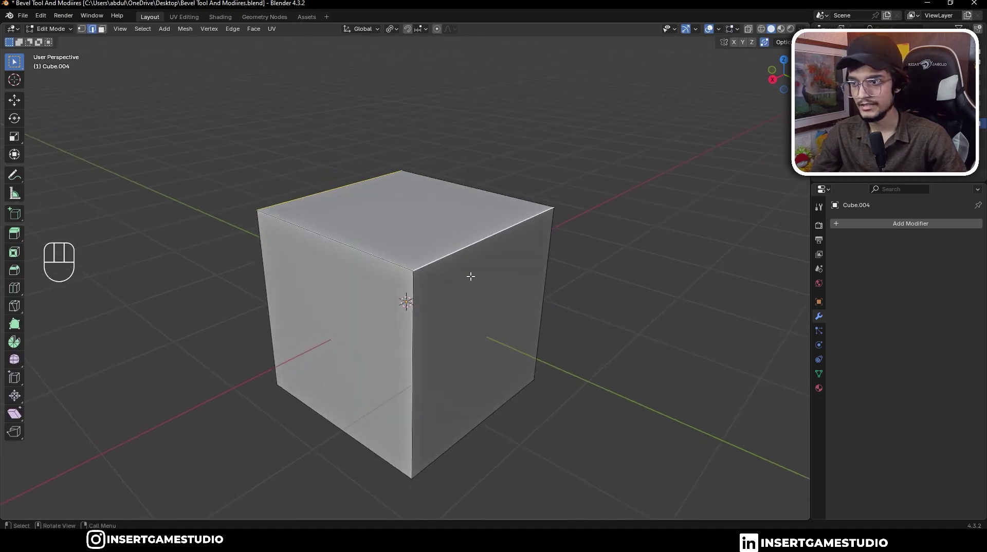
{"action": "key", "text": "ctrl+b"}
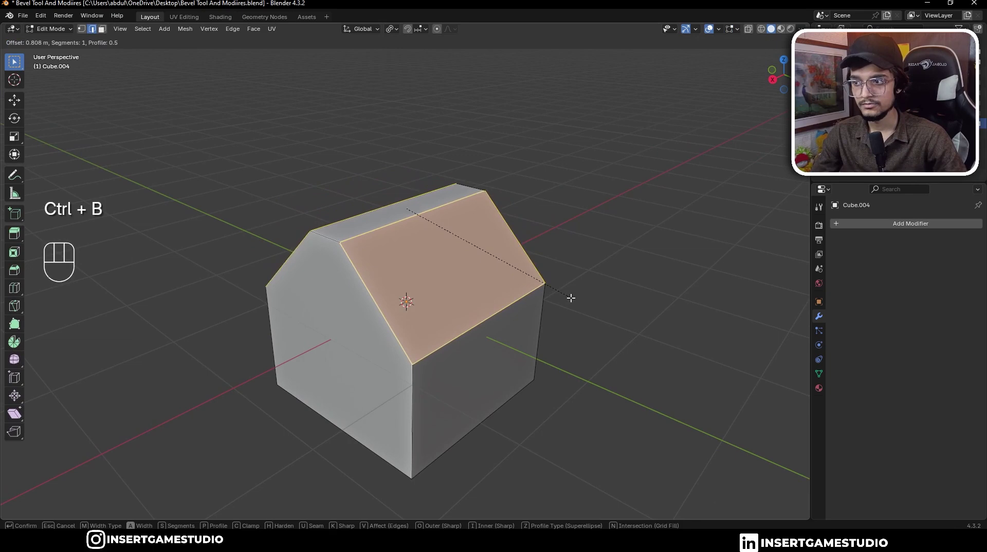
{"action": "scroll", "coordinate": [514, 278], "scroll_direction": "up", "scroll_amount": 18}
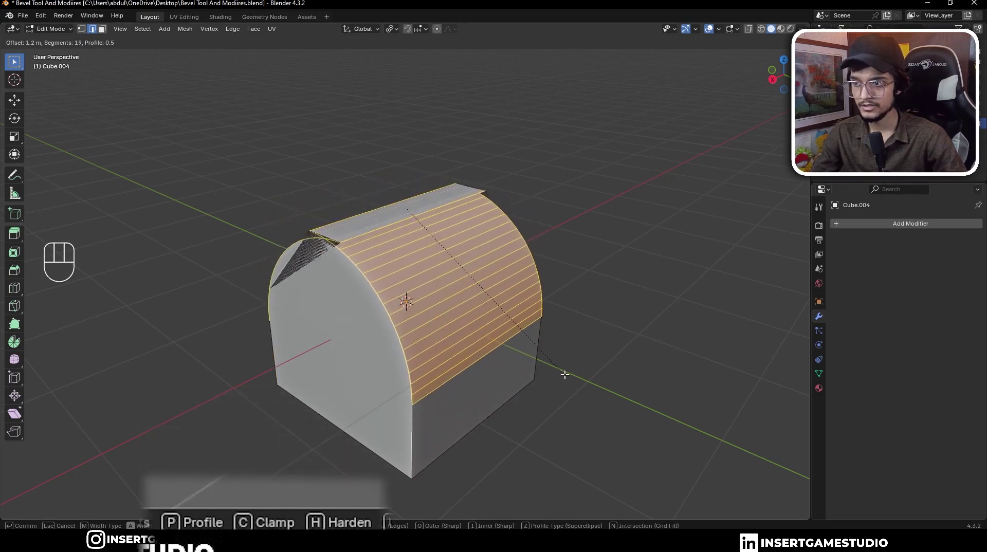
{"action": "key", "text": "c"}
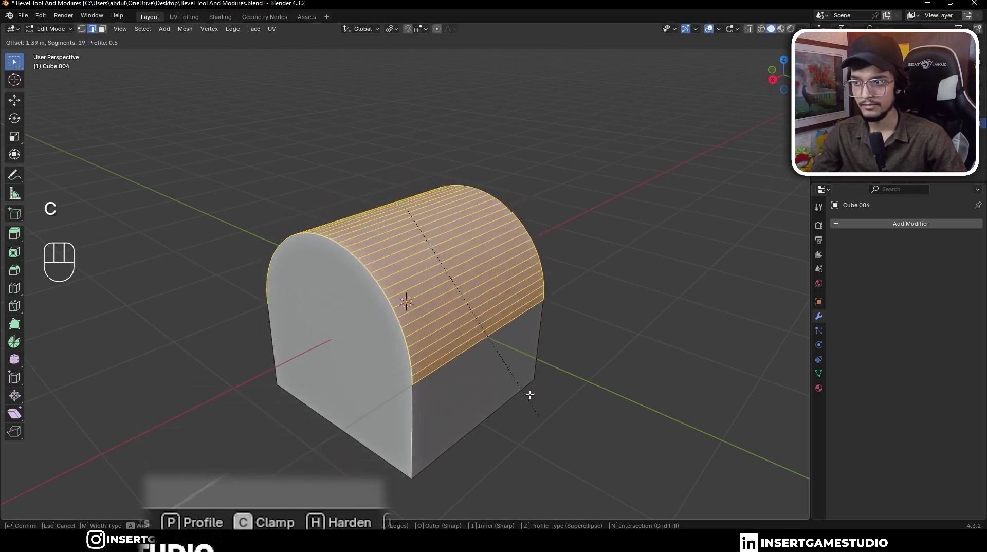
{"action": "key", "text": "c"}
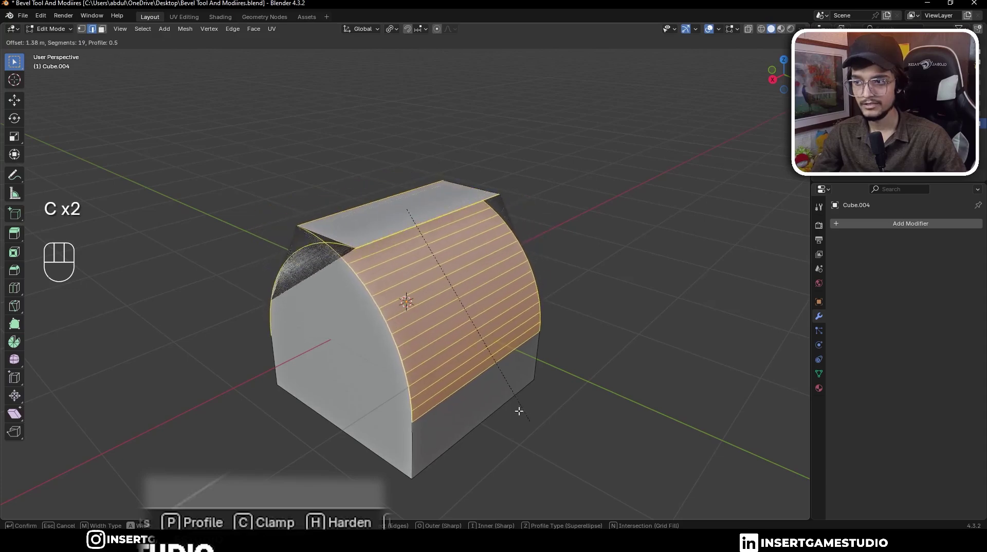
{"action": "key", "text": "c"}
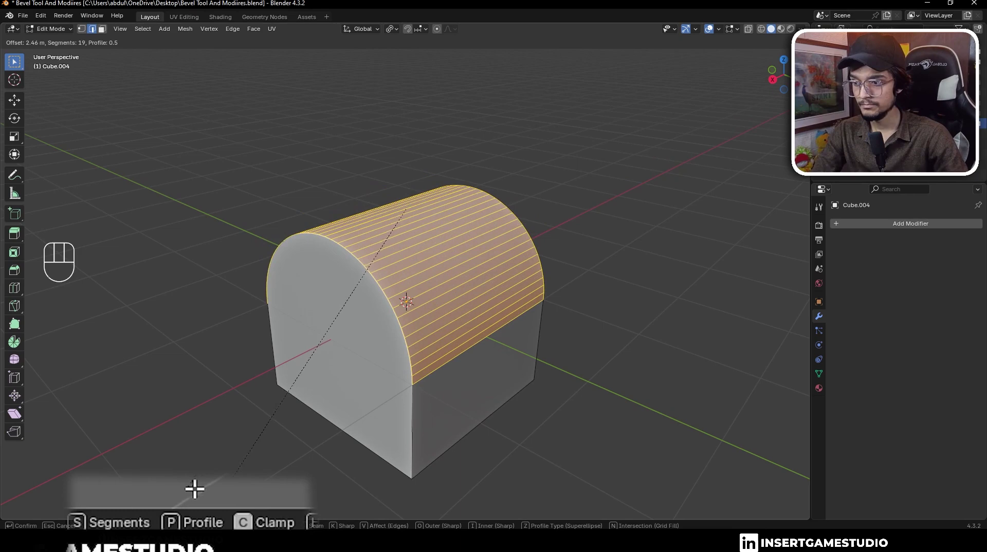
Make the bevel concave with a profile of about 0.06 and a width of about 0.6 m.
{"action": "key", "text": "p"}
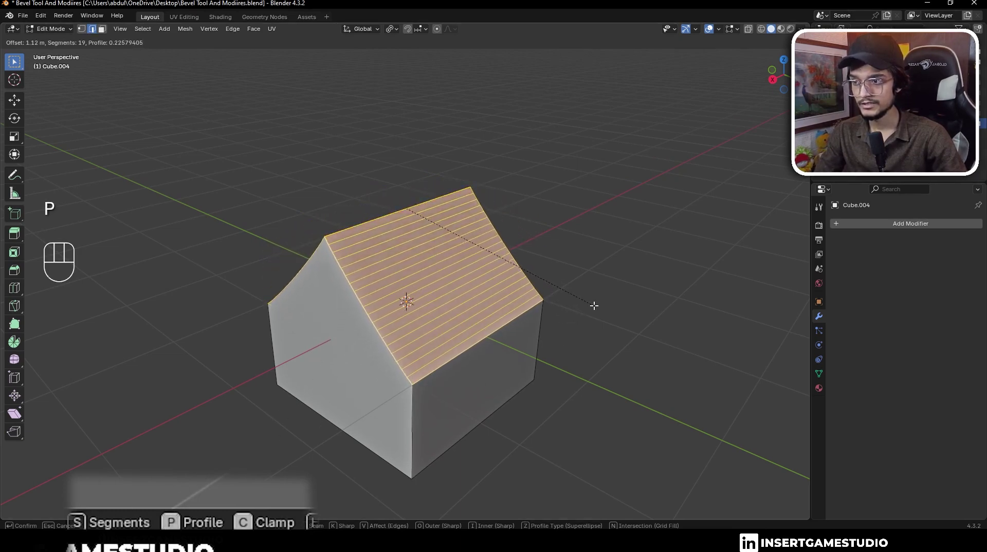
{"action": "key", "text": "shift"}
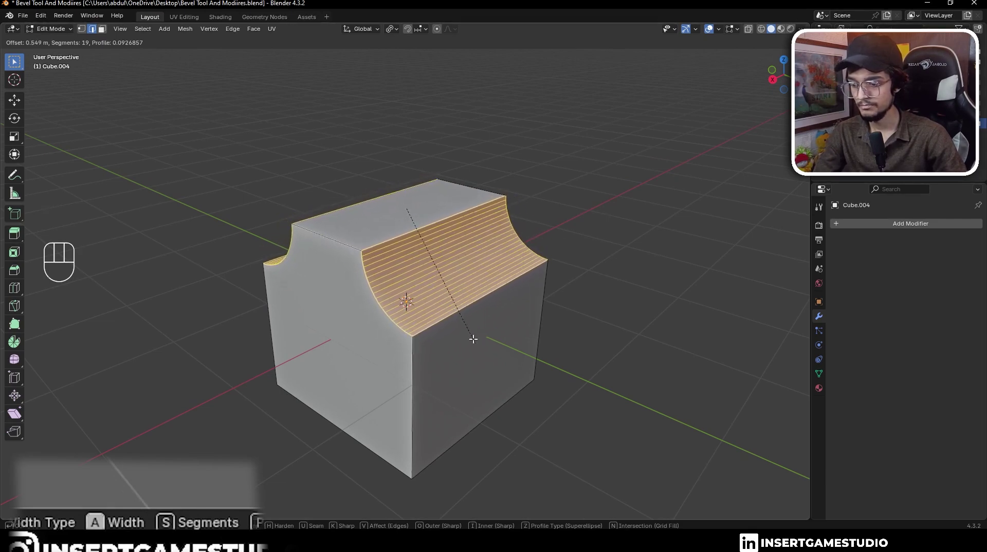
{"action": "key", "text": "p"}
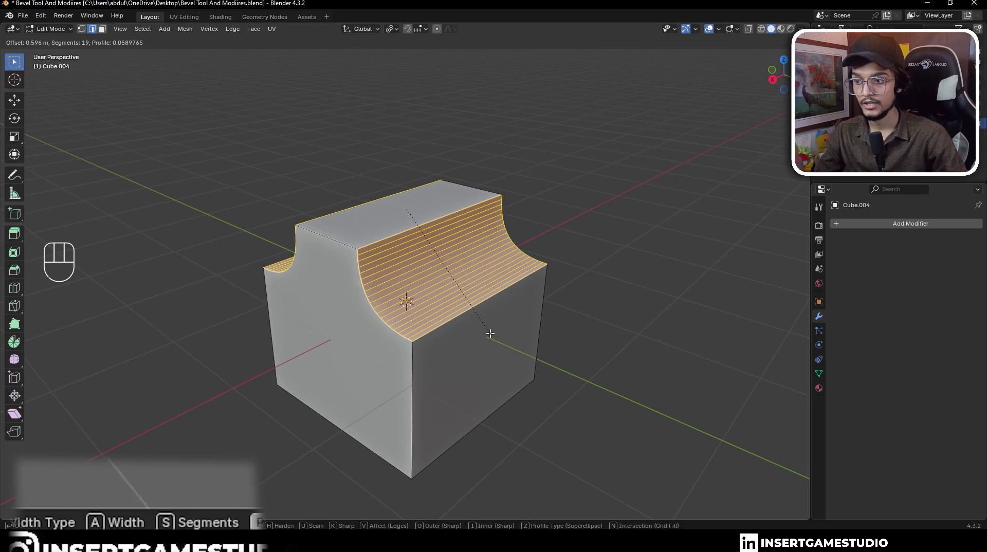
{"action": "left_click", "coordinate": [490, 334]}
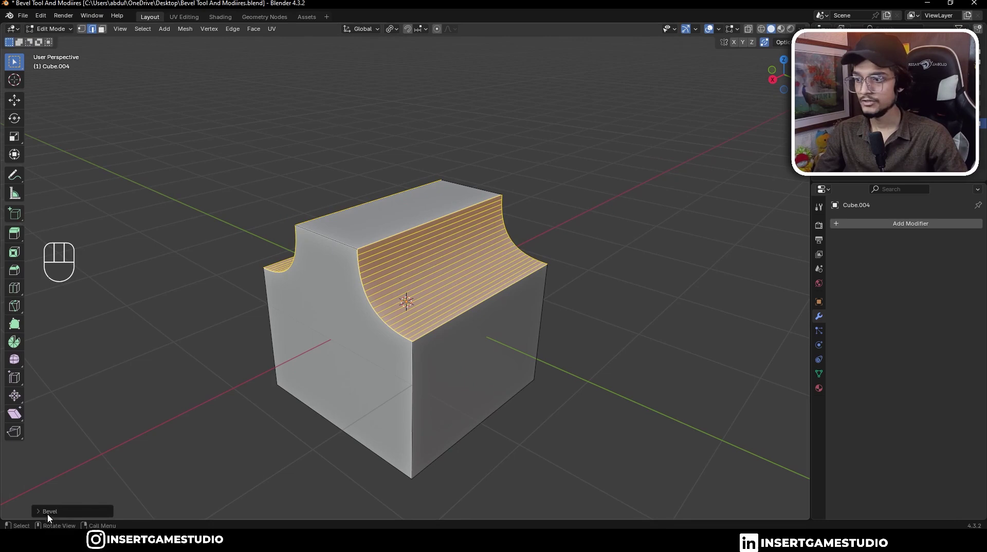
{"action": "middle_click_drag", "start_coordinate": [471, 421], "coordinate": [431, 378]}
{"action": "left_click", "coordinate": [106, 509]}
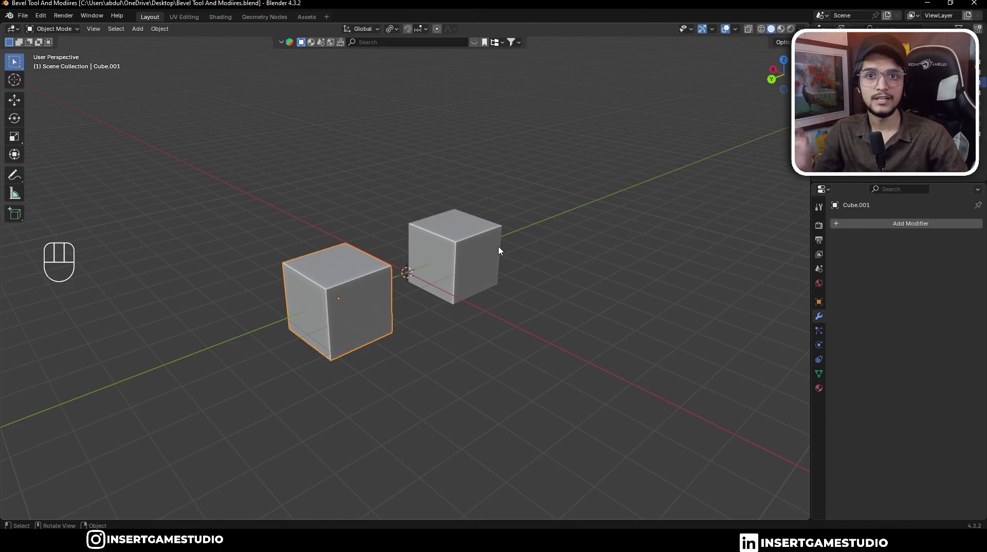
Extrude a side face of the selected cube outward, and extrude the new block's top face upward.
{"action": "scroll", "coordinate": [332, 301], "scroll_direction": "up", "scroll_amount": 2}
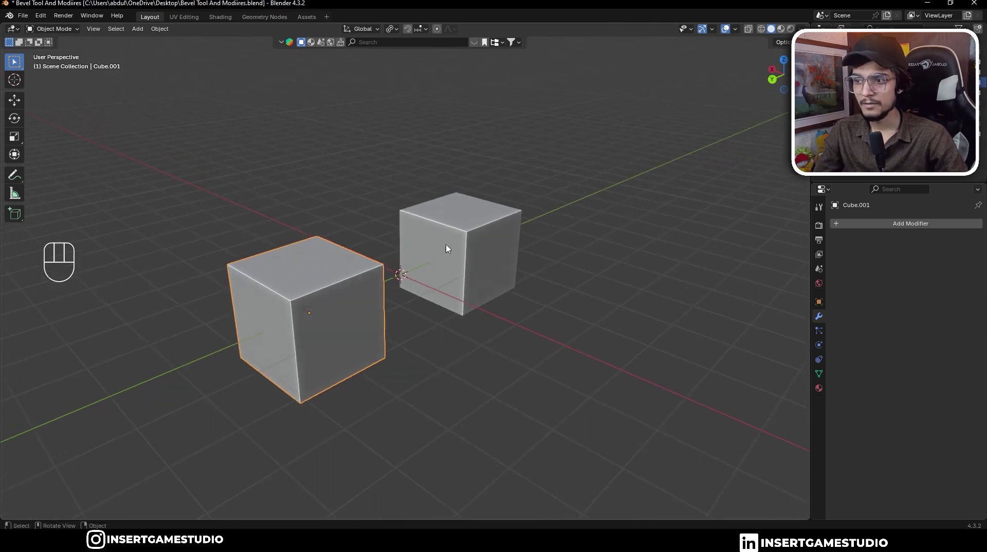
{"action": "middle_click_drag", "start_coordinate": [292, 305], "coordinate": [311, 253], "text": "shift"}
{"action": "key", "text": "Tab"}
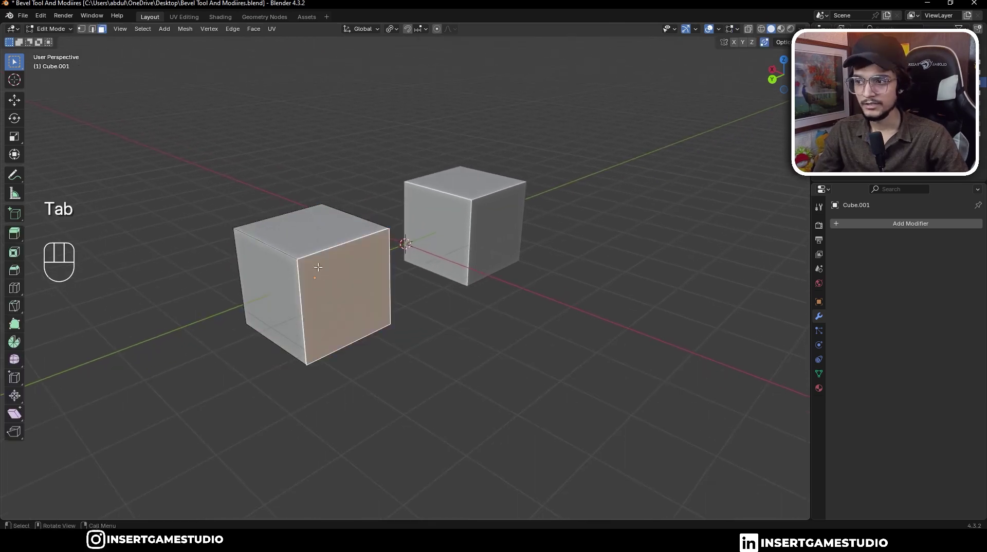
{"action": "middle_click_drag", "start_coordinate": [351, 287], "coordinate": [378, 286]}
{"action": "key", "text": "e"}
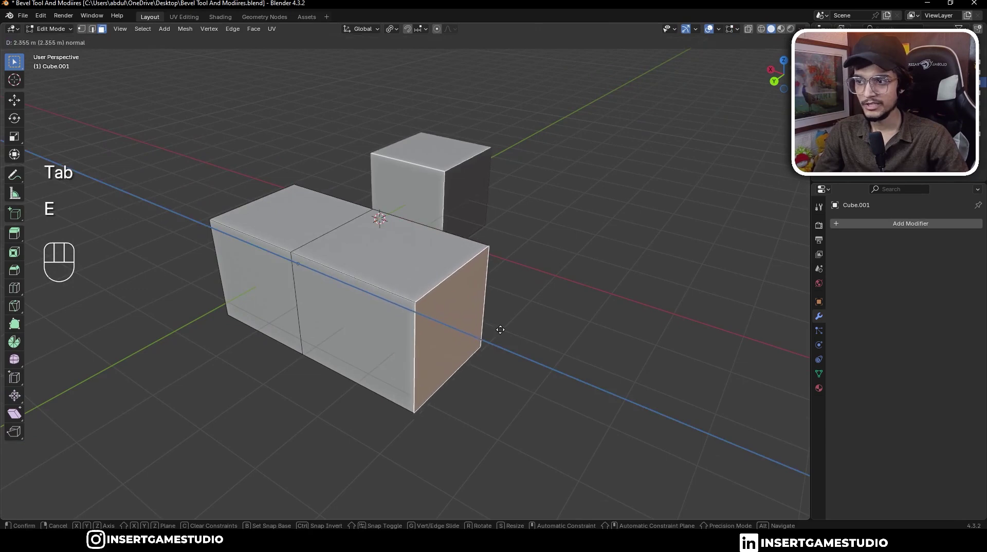
{"action": "left_click", "coordinate": [429, 262]}
{"action": "key", "text": "e"}
{"action": "left_click", "coordinate": [437, 206]}
Extend the staircase by extruding the raised block's side face outward and that extension's top face up about 1.41 m.
{"action": "mouse_move", "coordinate": [437, 206]}
{"action": "middle_mouse_down"}
{"action": "mouse_move", "coordinate": [507, 200]}
{"action": "mouse_move", "coordinate": [438, 204]}
{"action": "middle_mouse_up"}
{"action": "key", "text": "e"}
{"action": "left_click", "coordinate": [514, 288]}
{"action": "key", "text": "e"}
{"action": "left_click", "coordinate": [565, 155]}
{"action": "middle_click_drag", "start_coordinate": [514, 288], "coordinate": [538, 138]}
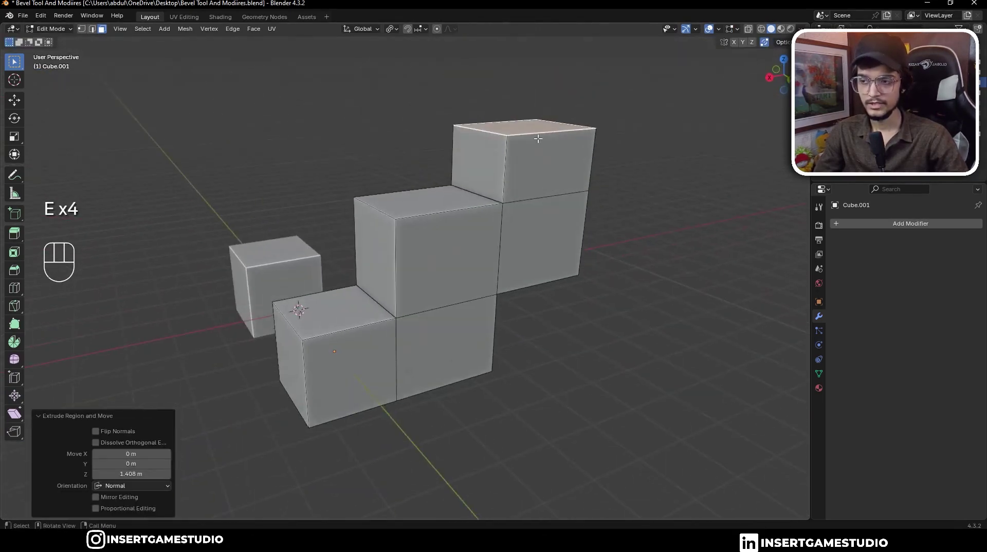
Select the outline edges around the staircase's front side face, including its step corners and lower edges.
{"action": "middle_click_drag", "start_coordinate": [379, 320], "coordinate": [418, 305]}
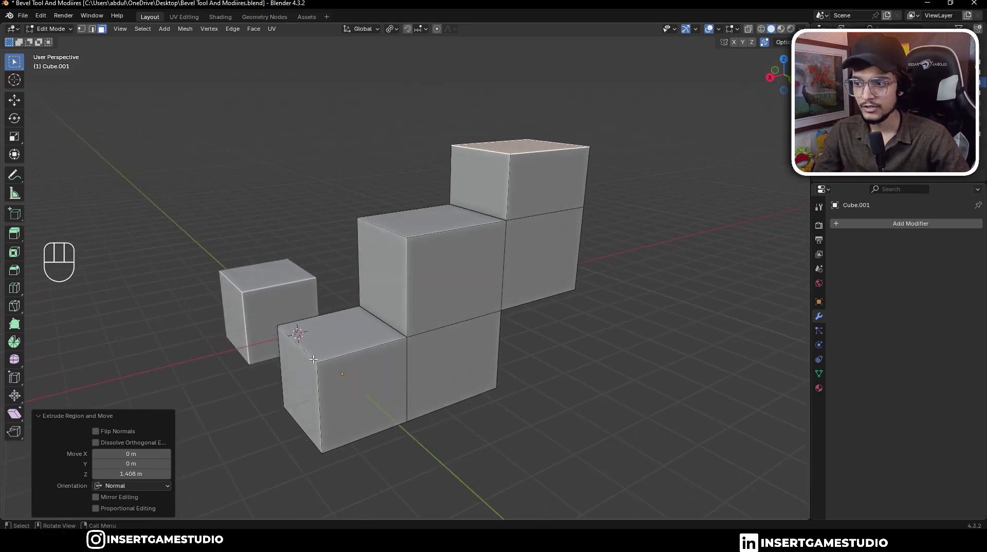
{"action": "key", "text": "2"}
{"action": "left_click", "coordinate": [406, 290], "text": "shift"}
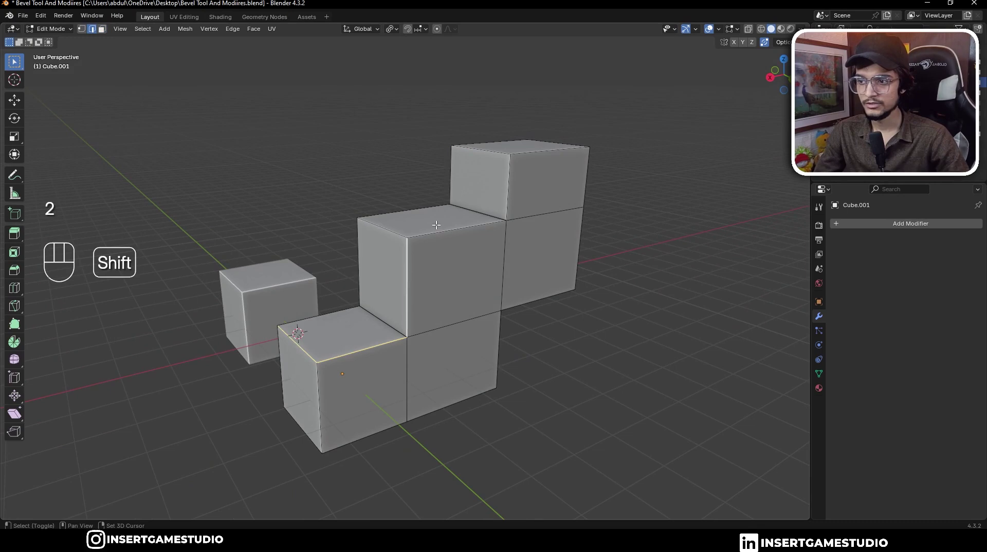
{"action": "left_click", "coordinate": [436, 227], "text": "shift"}
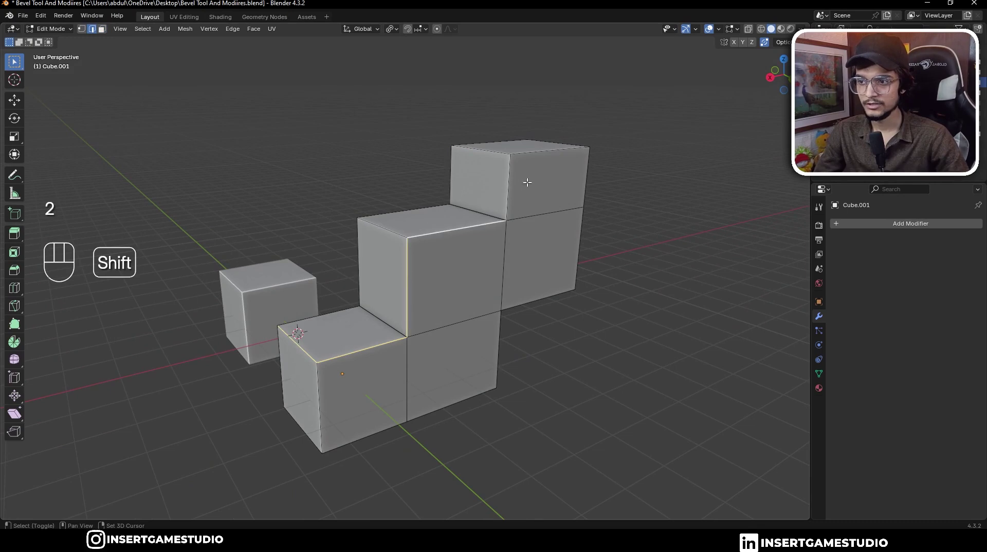
{"action": "left_click", "coordinate": [551, 154], "text": "shift"}
{"action": "left_click", "coordinate": [582, 235], "text": "shift"}
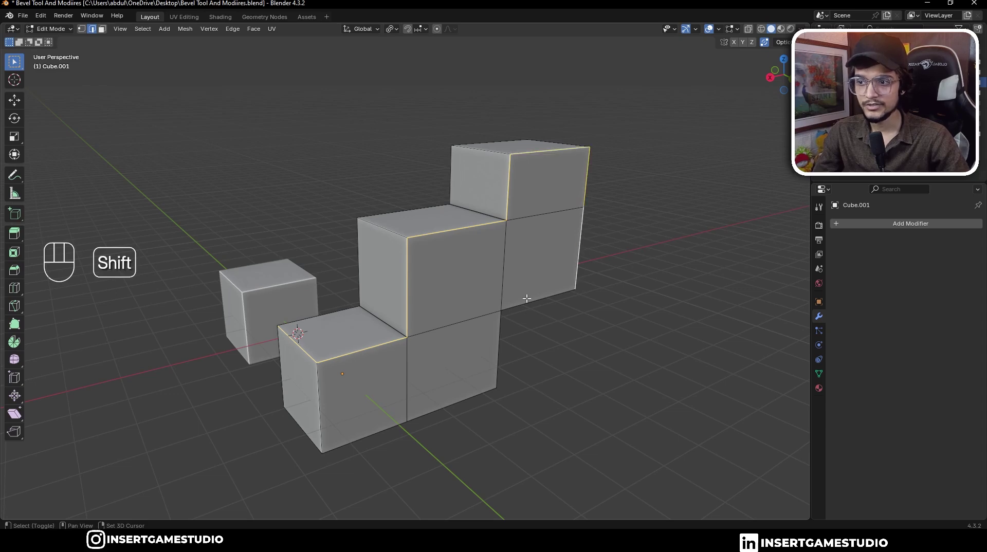
{"action": "left_click", "coordinate": [507, 309], "text": "shift"}
{"action": "left_click", "coordinate": [498, 354], "text": "shift"}
{"action": "left_click", "coordinate": [456, 401], "text": "shift"}
{"action": "left_click", "coordinate": [376, 428], "text": "shift"}
{"action": "left_click", "coordinate": [321, 413], "text": "shift"}
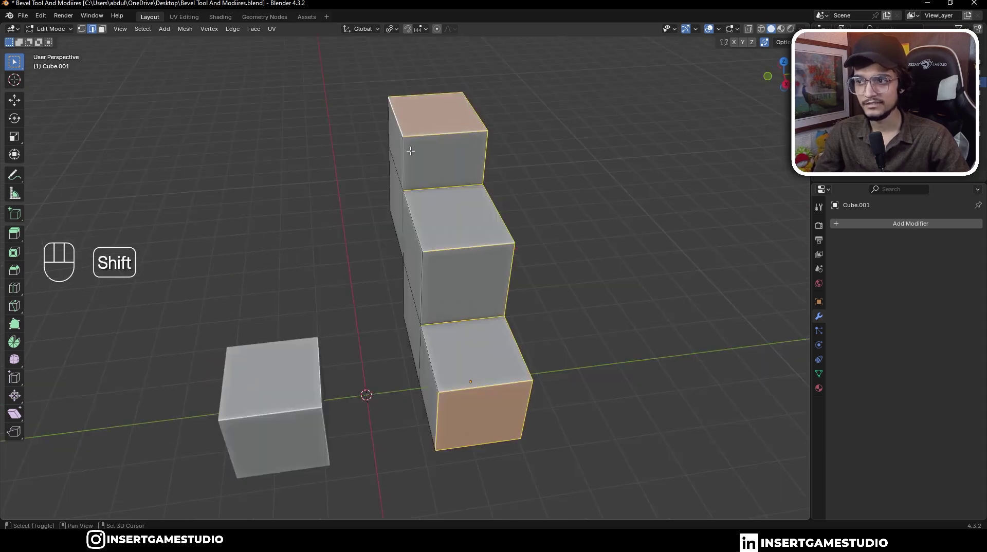
Add the outline edges of the staircase's opposite side, its step edges and its underside edges to the selection.
{"action": "left_click", "coordinate": [502, 314], "text": "ctrl"}
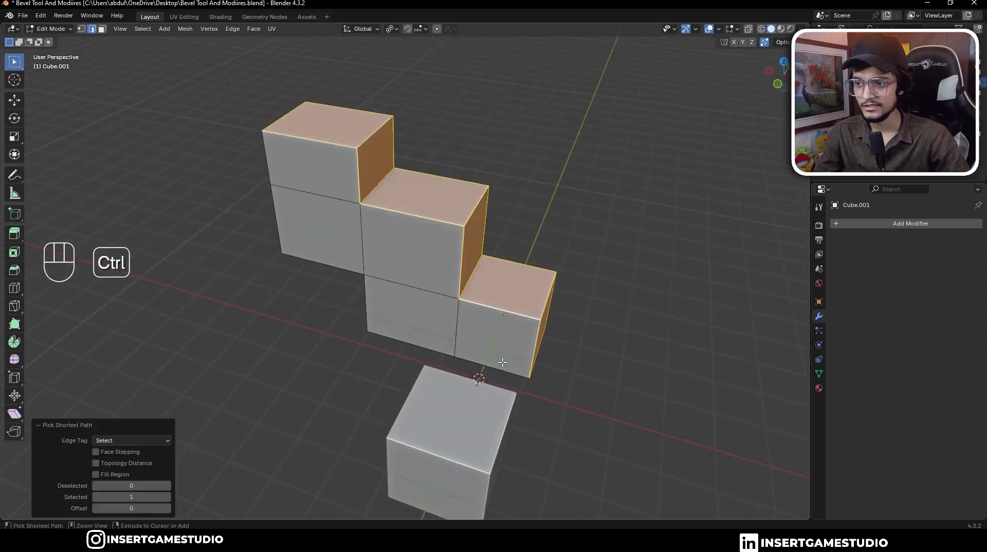
{"action": "left_click", "coordinate": [366, 298], "text": "shift"}
{"action": "left_click", "coordinate": [405, 343], "text": "shift"}
{"action": "middle_click_drag", "start_coordinate": [406, 342], "coordinate": [452, 308]}
{"action": "left_click", "coordinate": [252, 271], "text": "shift"}
{"action": "middle_click_drag", "start_coordinate": [251, 271], "coordinate": [320, 200]}
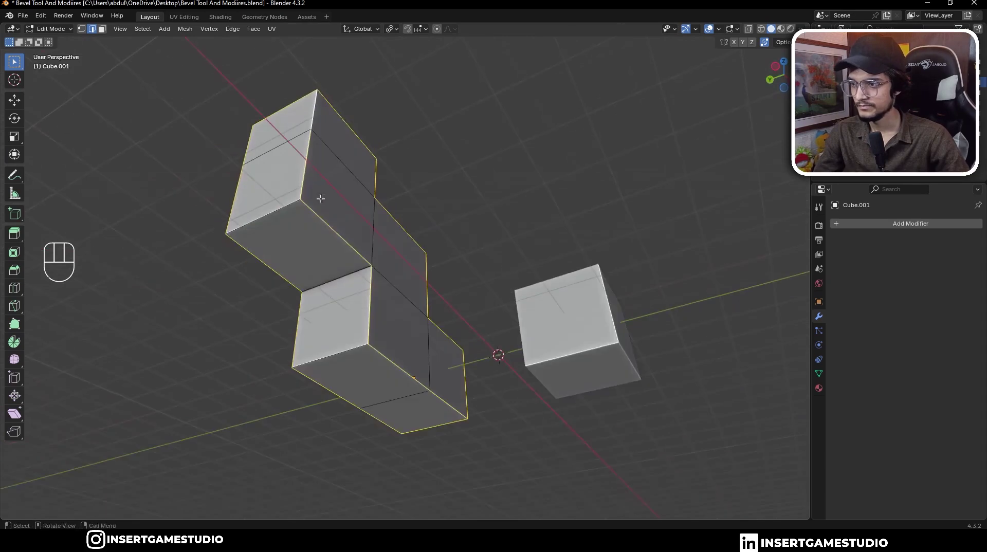
{"action": "left_click", "coordinate": [319, 200], "text": "shift"}
{"action": "middle_click_drag", "start_coordinate": [354, 329], "coordinate": [560, 313]}
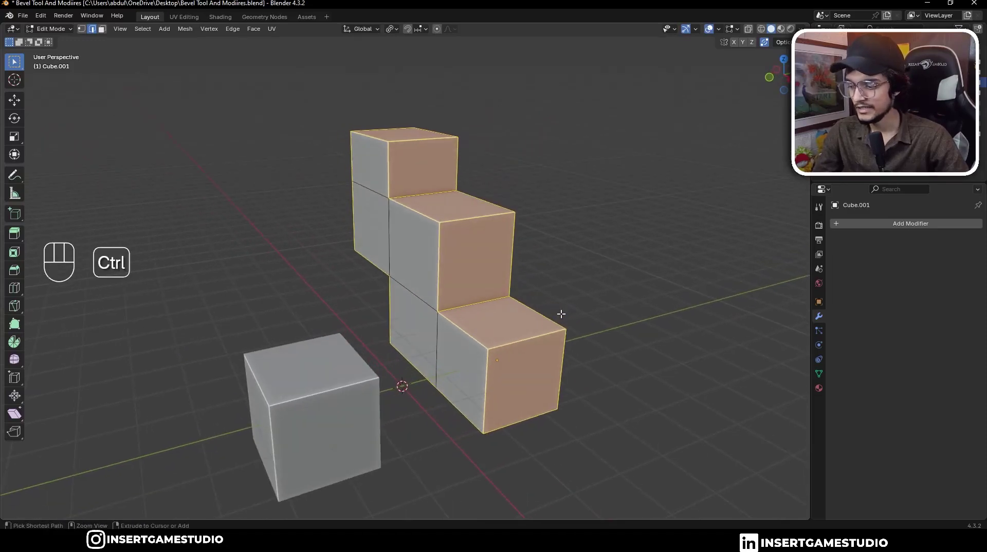
Bevel the selected staircase edges with 18 segments and a width of about 0.199 m, and undo the bevel.
{"action": "key", "text": "ctrl+b"}
{"action": "scroll", "coordinate": [579, 322], "scroll_direction": "up", "scroll_amount": 6}
{"action": "scroll", "coordinate": [580, 322], "scroll_direction": "up", "scroll_amount": 11}
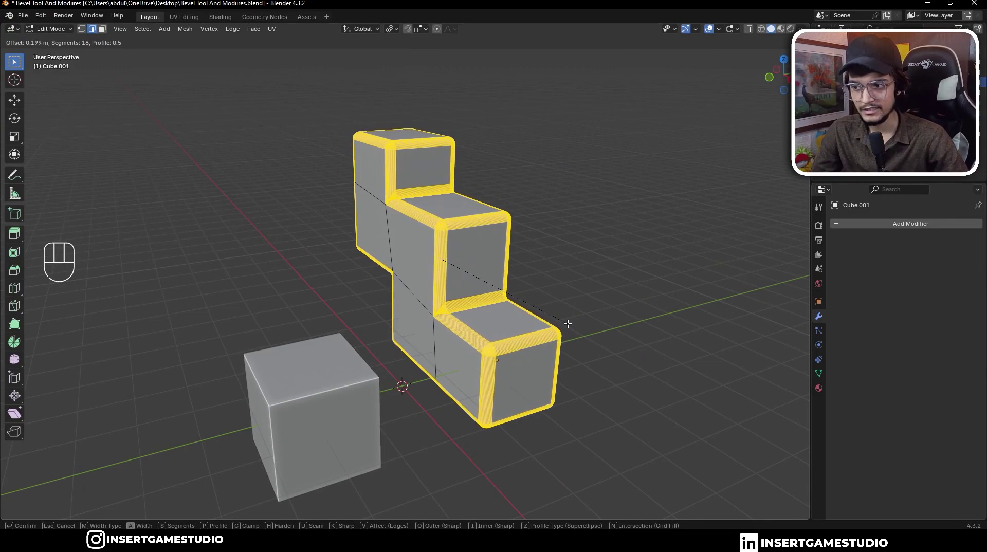
{"action": "left_click", "coordinate": [567, 323]}
{"action": "middle_click_drag", "start_coordinate": [567, 323], "coordinate": [459, 303]}
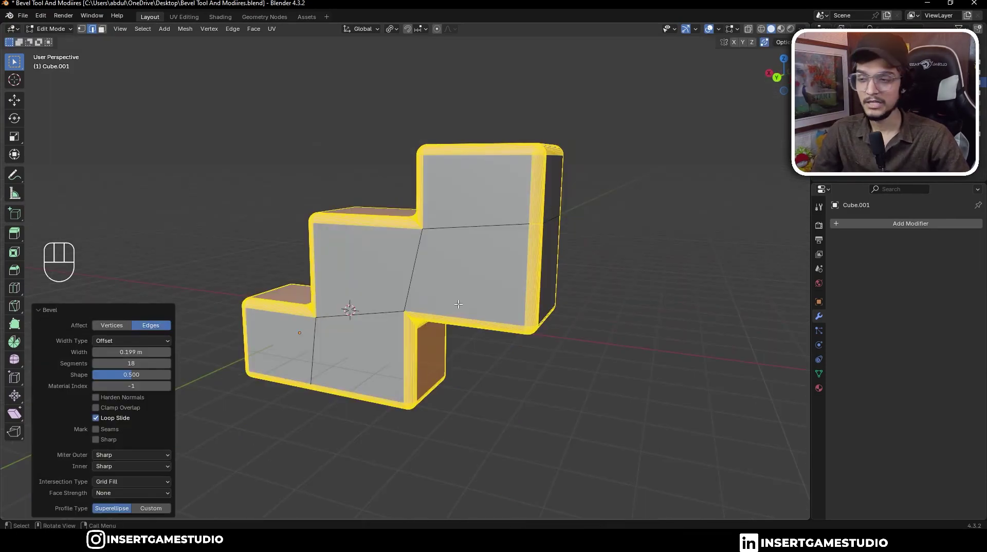
{"action": "key", "text": "ctrl+z"}
{"action": "middle_click_drag", "start_coordinate": [551, 266], "coordinate": [499, 280]}
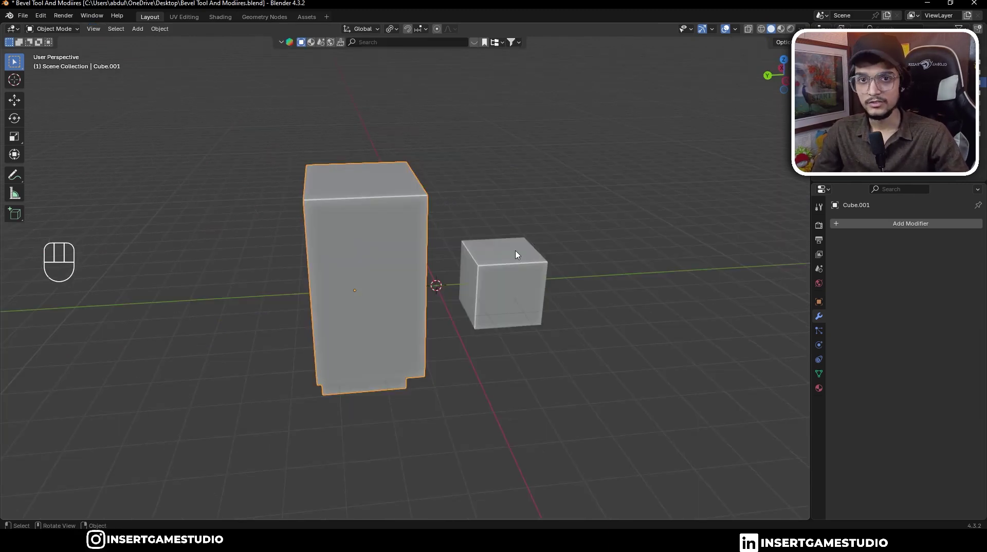
Extrude faces of the separate plain cube outward and upward to build a second three-step staircase.
{"action": "left_click", "coordinate": [517, 255]}
{"action": "middle_click_drag", "start_coordinate": [517, 254], "coordinate": [425, 283]}
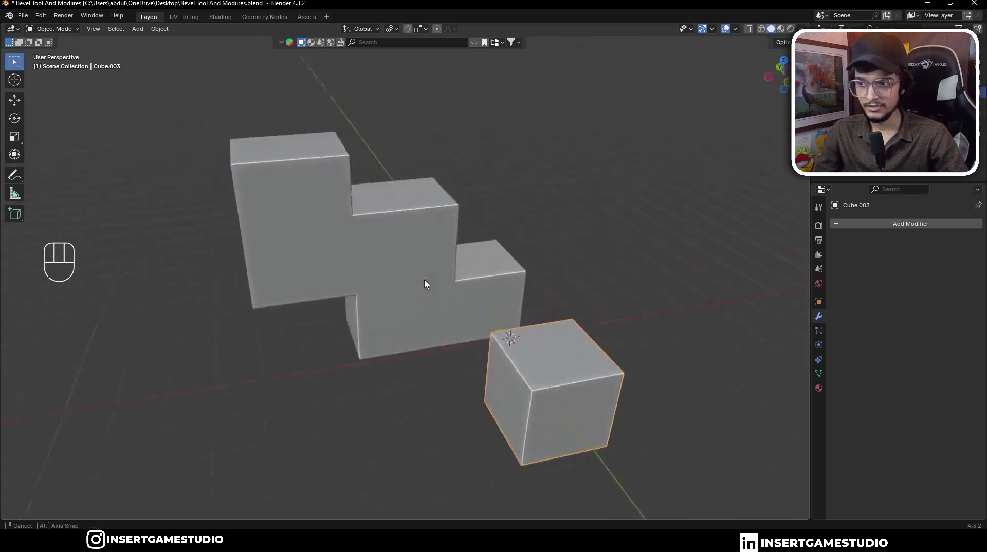
{"action": "key", "text": "Tab"}
{"action": "middle_click_drag", "start_coordinate": [507, 348], "coordinate": [540, 361]}
{"action": "key", "text": "2"}
{"action": "key", "text": "3"}
{"action": "left_click", "coordinate": [526, 381]}
{"action": "key", "text": "e"}
{"action": "left_click", "coordinate": [440, 375]}
{"action": "left_click", "coordinate": [487, 327]}
{"action": "key", "text": "e"}
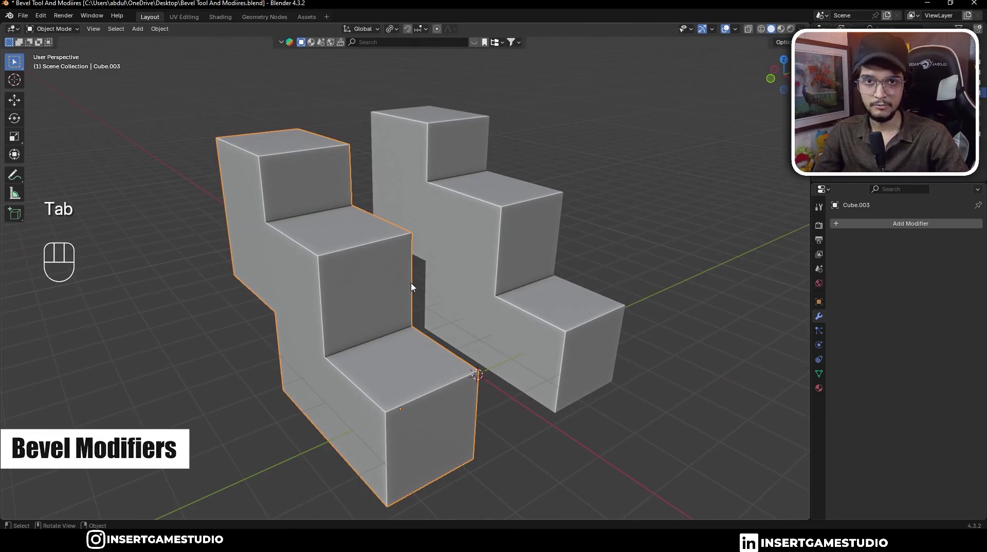
Add a Bevel modifier to the second staircase.
{"action": "middle_click_drag", "start_coordinate": [445, 320], "coordinate": [443, 307], "text": "shift"}
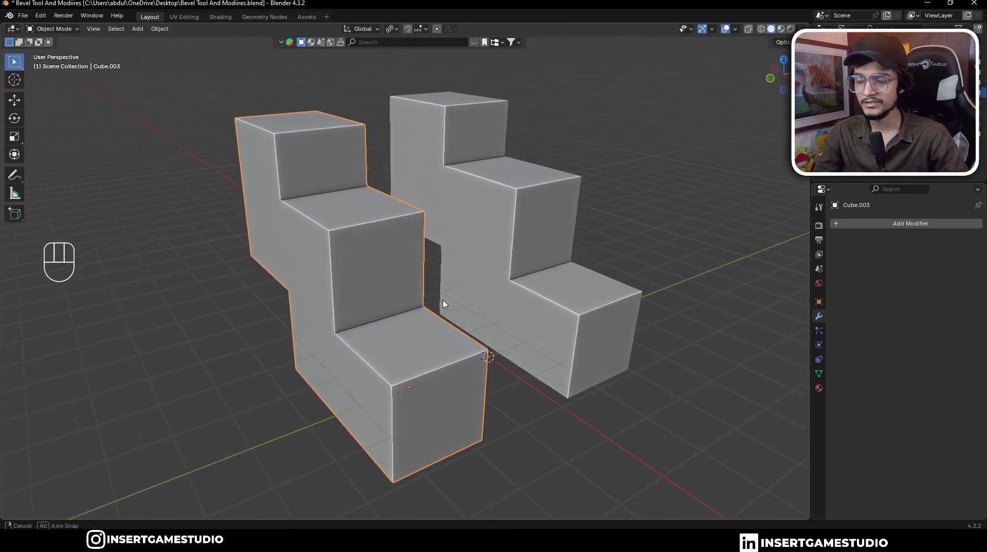
{"action": "left_click", "coordinate": [417, 282]}
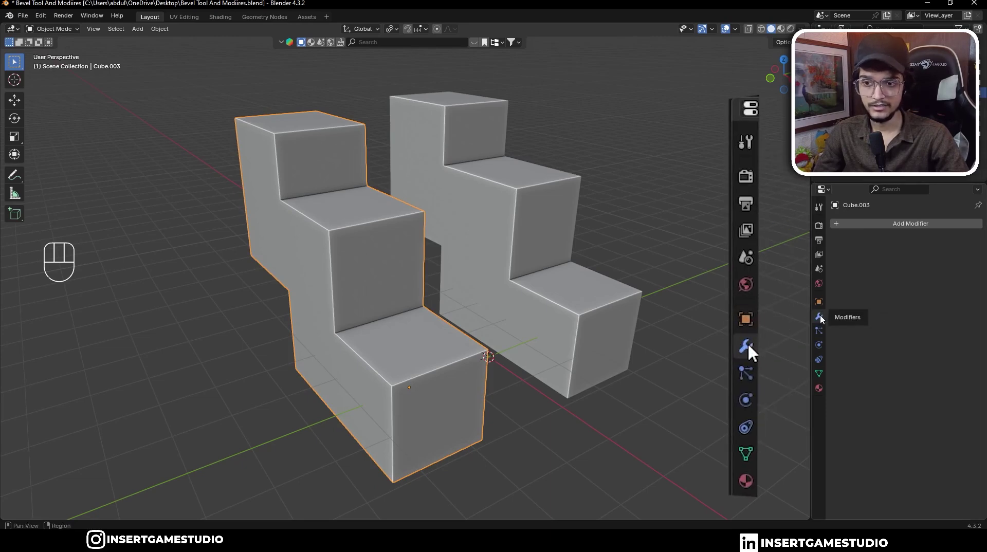
{"action": "left_click", "coordinate": [898, 224]}
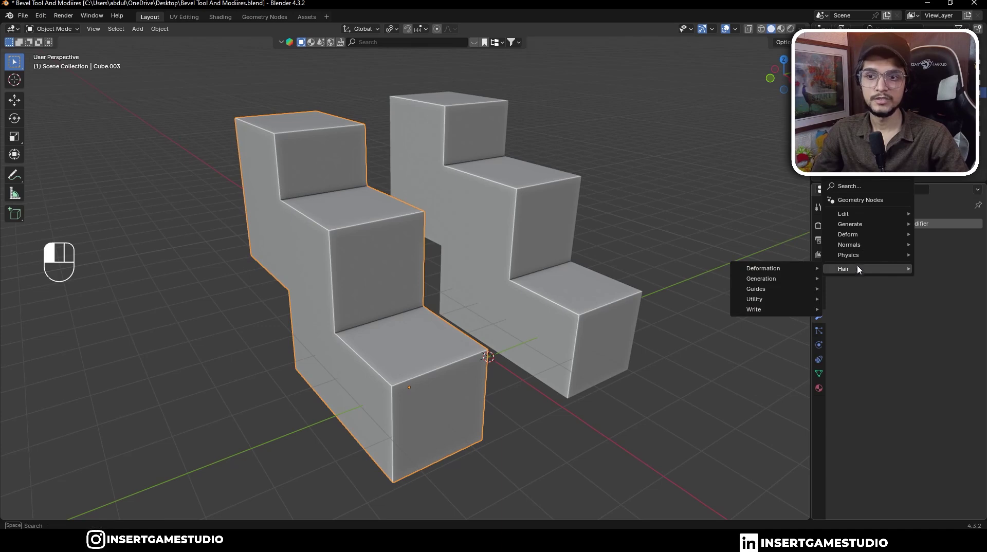
{"action": "mouse_move", "coordinate": [868, 227]}
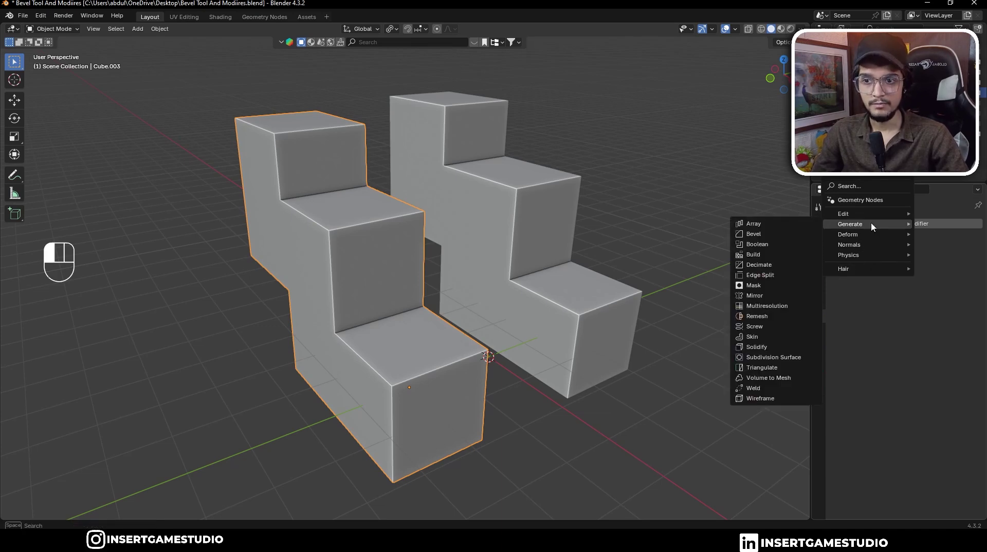
{"action": "left_click", "coordinate": [753, 234]}
{"action": "middle_click_drag", "start_coordinate": [527, 249], "coordinate": [553, 261]}
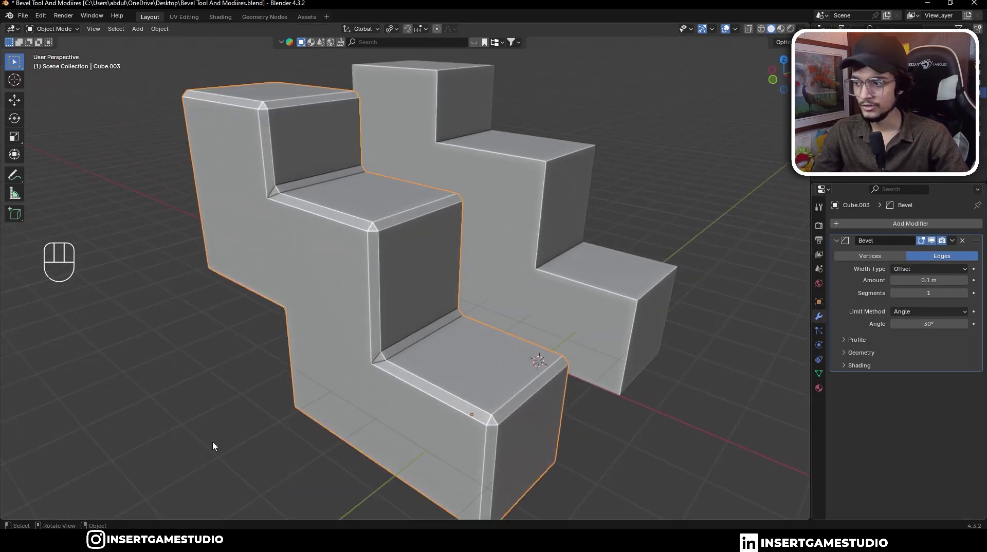
Compare the two staircases and toggle the Bevel modifier between Vertices and Edges, leaving it on Edges.
{"action": "left_click", "coordinate": [517, 238]}
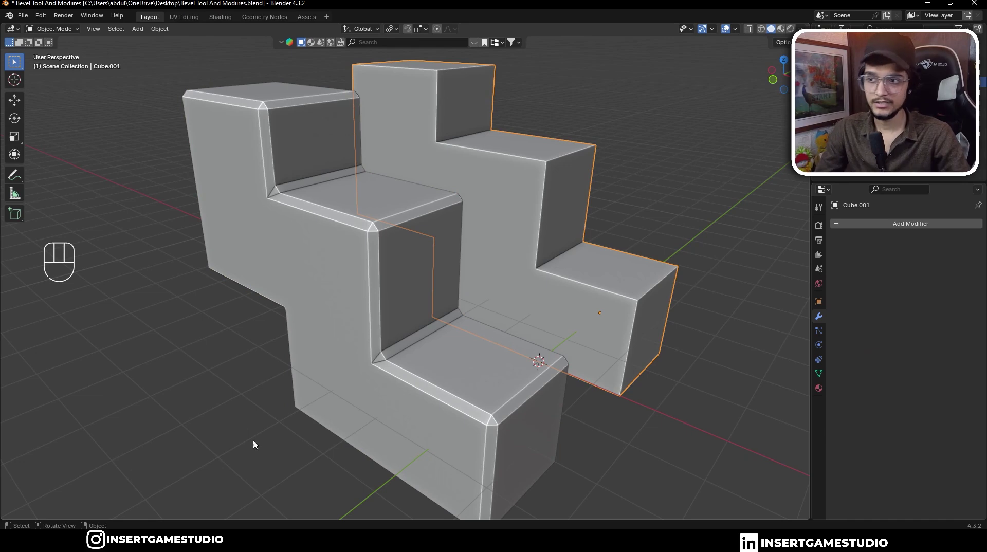
{"action": "left_click", "coordinate": [410, 343]}
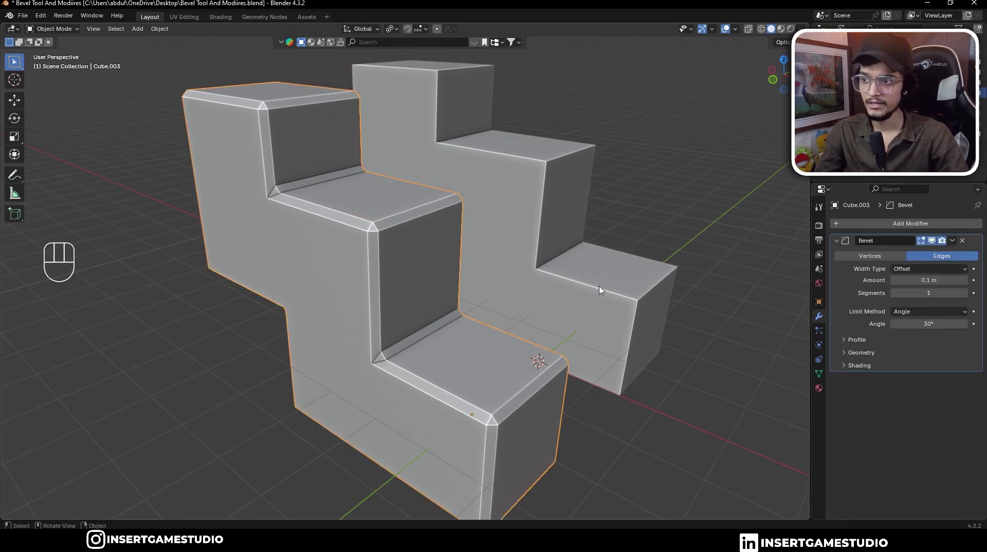
{"action": "middle_click_drag", "start_coordinate": [600, 286], "coordinate": [757, 296]}
{"action": "left_click", "coordinate": [858, 256]}
{"action": "left_click", "coordinate": [912, 256]}
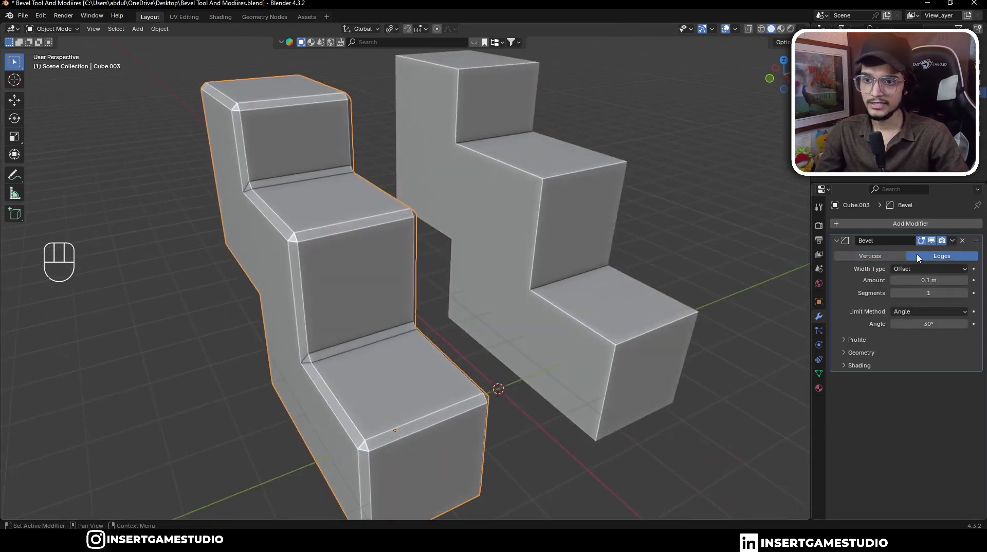
{"action": "left_click", "coordinate": [897, 256]}
{"action": "left_click", "coordinate": [913, 256]}
{"action": "left_click", "coordinate": [897, 256]}
{"action": "left_click", "coordinate": [912, 256]}
Set the Bevel modifier's amount to 0.19 m and its segments to 11.
{"action": "left_click_drag", "start_coordinate": [929, 280], "coordinate": [949, 293]}
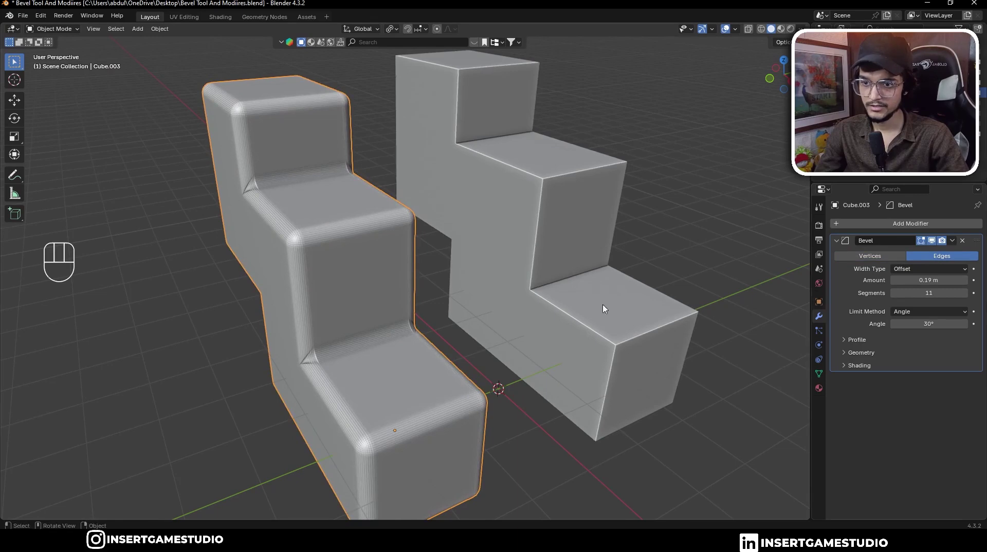
{"action": "middle_click_drag", "start_coordinate": [604, 307], "coordinate": [448, 200]}
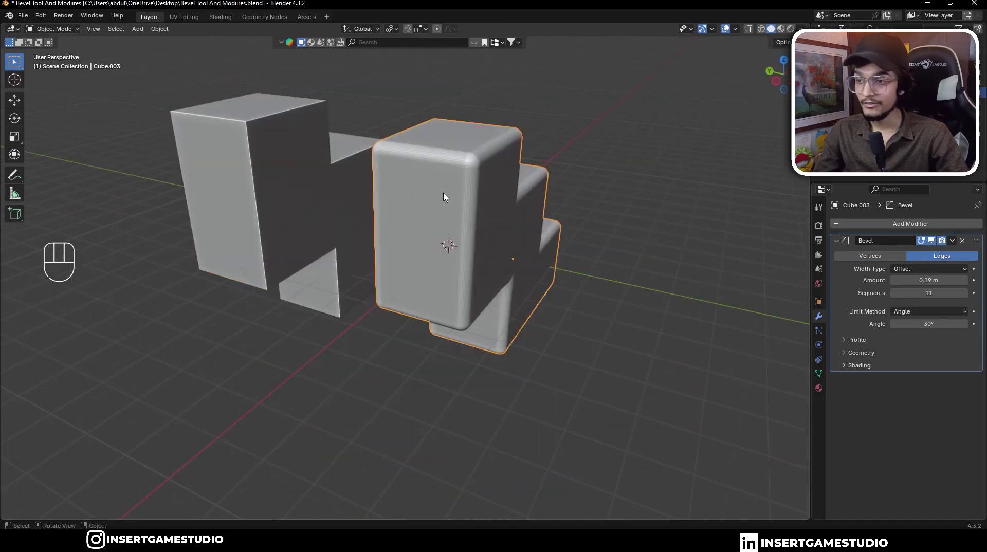
Extrude the two side faces of the beveled staircase's tallest column outward together.
{"action": "key", "text": "Tab"}
{"action": "middle_click_drag", "start_coordinate": [445, 197], "coordinate": [458, 259]}
{"action": "left_click", "coordinate": [452, 206]}
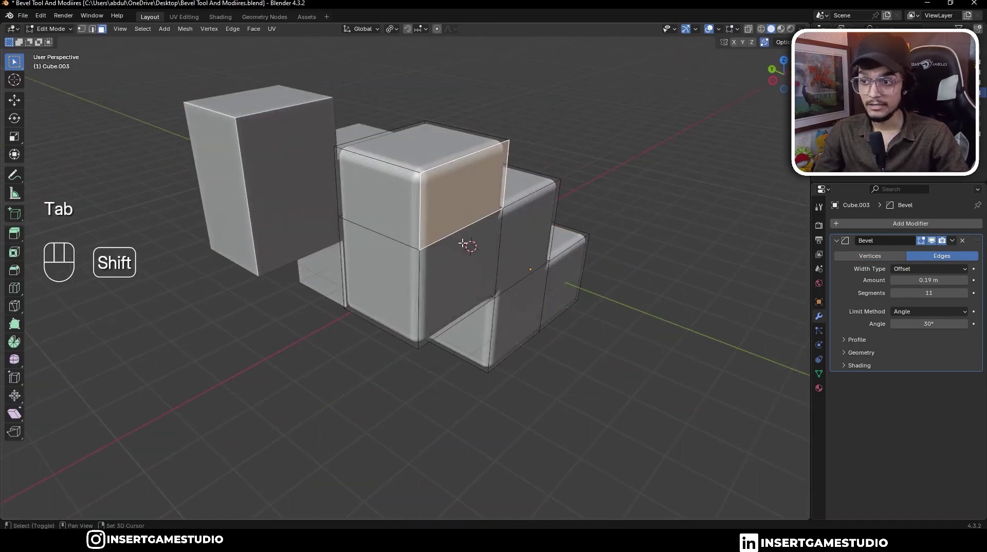
{"action": "left_click", "coordinate": [446, 240], "text": "shift"}
{"action": "key", "text": "e"}
{"action": "left_click", "coordinate": [545, 221]}
Extrude the extension's upper back face outward and the new block's top face upward, and return to Object Mode.
{"action": "left_click", "coordinate": [450, 216]}
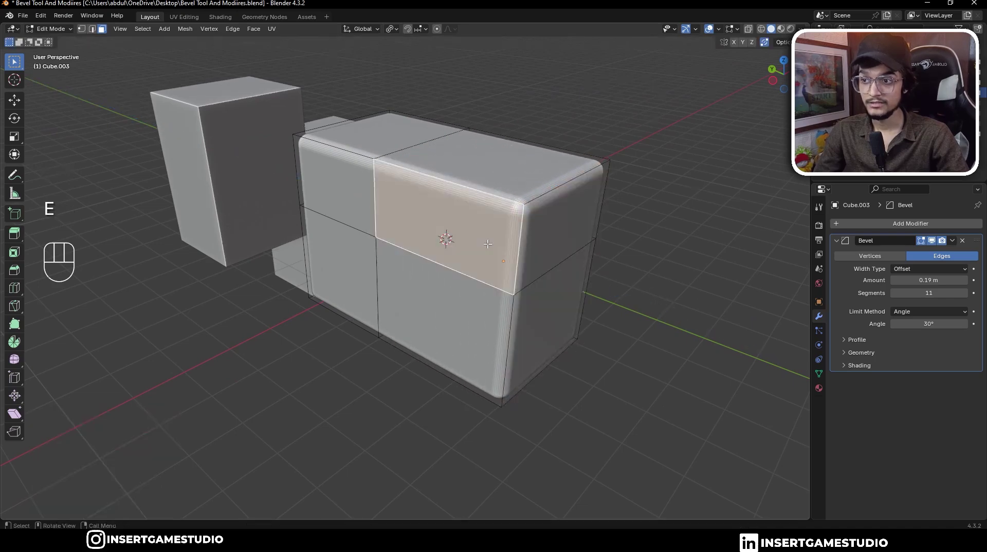
{"action": "key", "text": "e"}
{"action": "left_click", "coordinate": [410, 301]}
{"action": "middle_click_drag", "start_coordinate": [409, 300], "coordinate": [419, 216]}
{"action": "left_click", "coordinate": [441, 238]}
{"action": "key", "text": "e"}
{"action": "left_click", "coordinate": [442, 238]}
{"action": "key", "text": "Tab"}
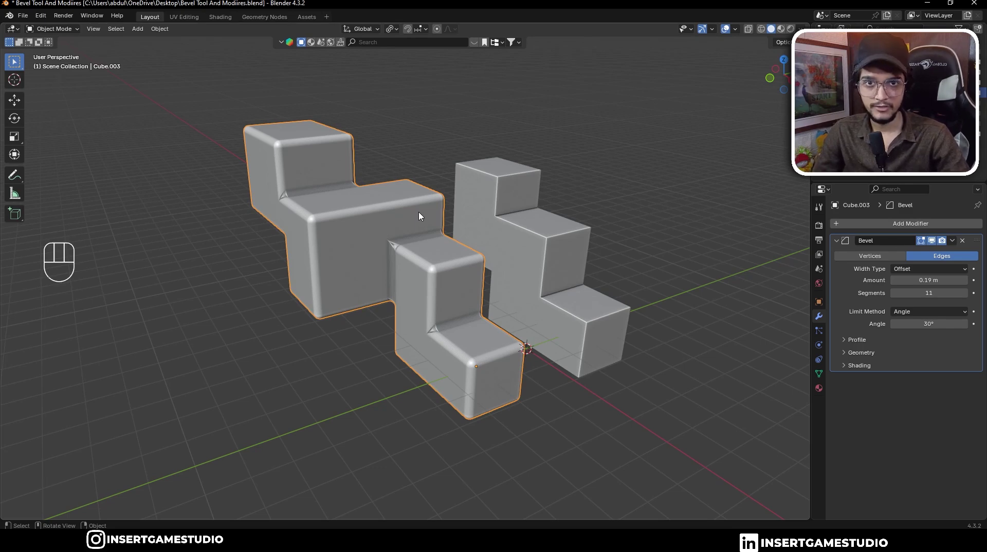
Add the plain staircase to the selection alongside the beveled one.
{"action": "middle_click_drag", "start_coordinate": [419, 216], "coordinate": [540, 218]}
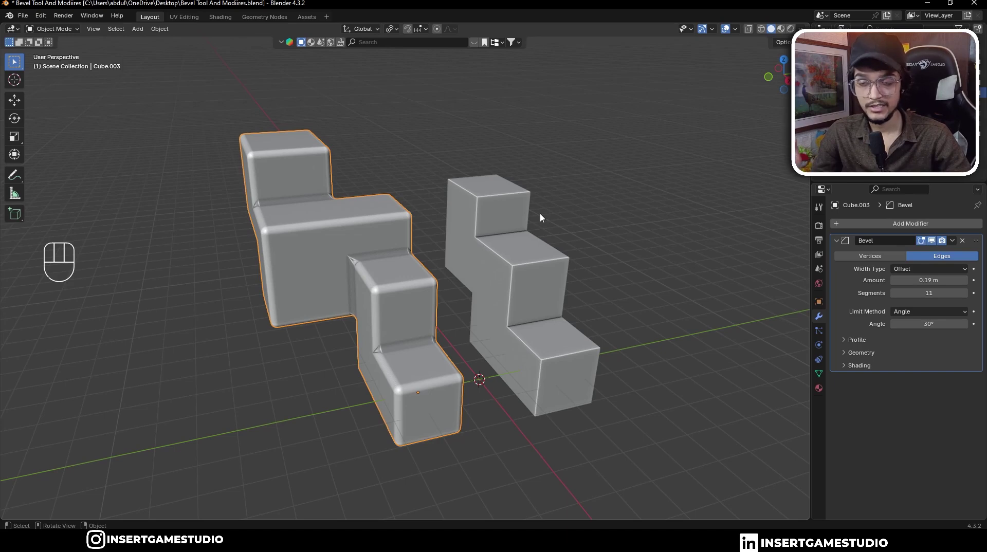
{"action": "left_click", "coordinate": [486, 237], "text": "shift"}
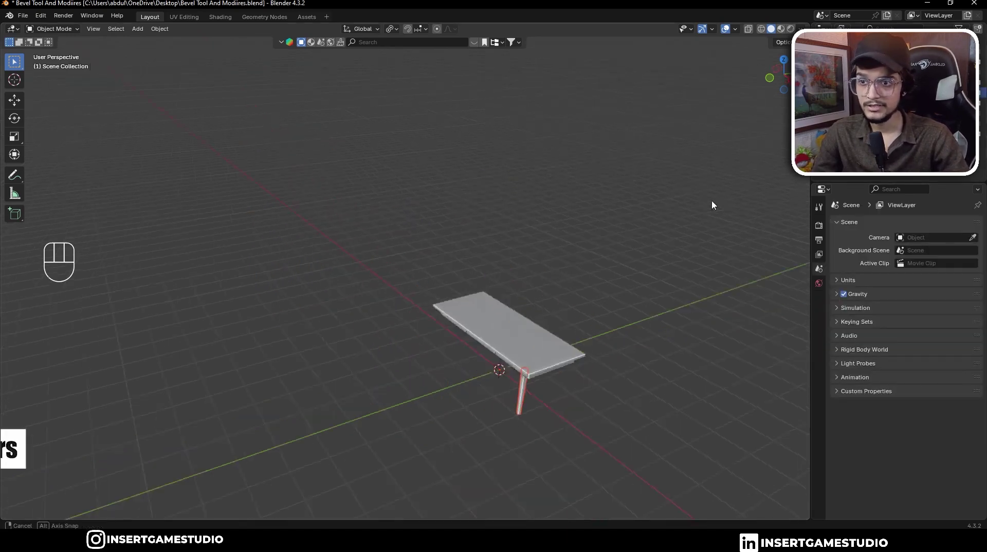
Inspect the desk model, and remove the existing Mirror modifier from its single leg.
{"action": "middle_click_drag", "start_coordinate": [670, 268], "coordinate": [537, 214]}
{"action": "left_click", "coordinate": [578, 253]}
{"action": "scroll", "coordinate": [577, 253], "scroll_direction": "up", "scroll_amount": 3}
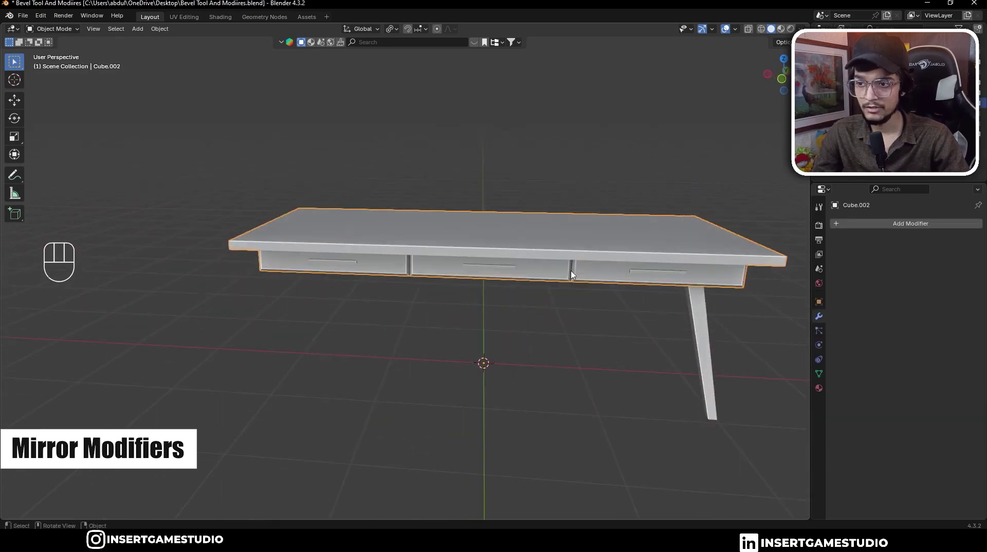
{"action": "middle_click_drag", "start_coordinate": [577, 253], "coordinate": [511, 238]}
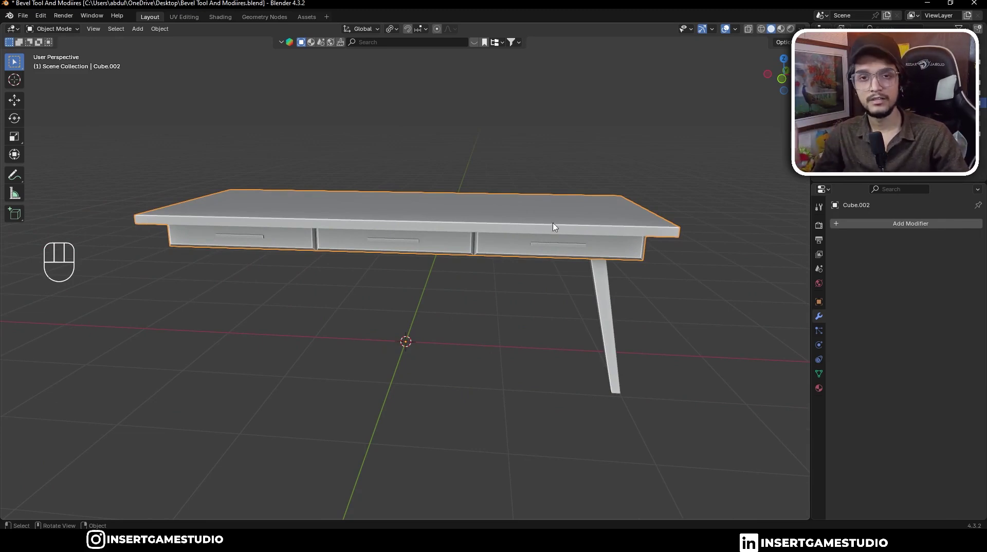
{"action": "left_click", "coordinate": [602, 302]}
{"action": "middle_click_drag", "start_coordinate": [645, 291], "coordinate": [546, 250]}
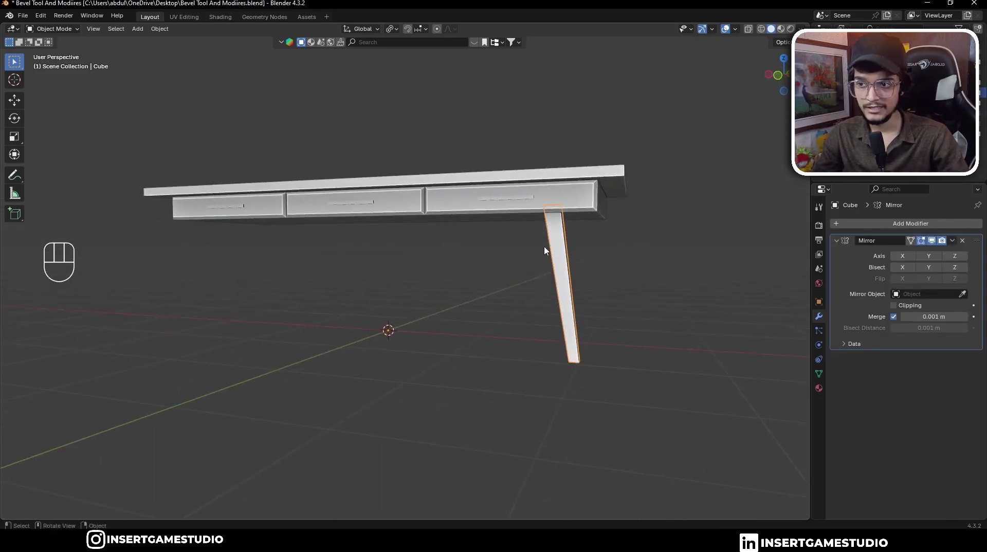
{"action": "left_click", "coordinate": [963, 241]}
{"action": "middle_click_drag", "start_coordinate": [612, 256], "coordinate": [560, 264]}
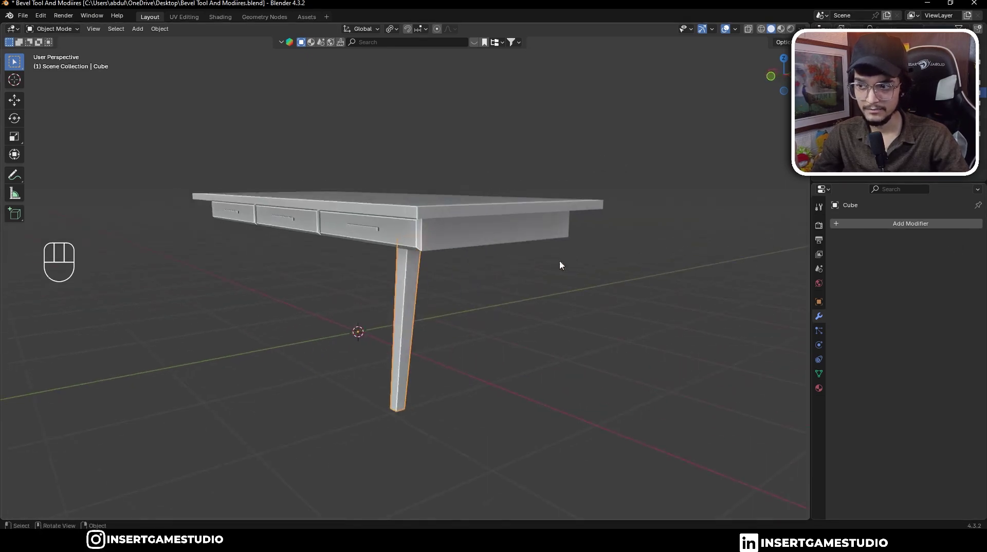
Add a Mirror modifier on the X axis to the desk leg.
{"action": "left_click", "coordinate": [869, 223]}
{"action": "mouse_move", "coordinate": [846, 229]}
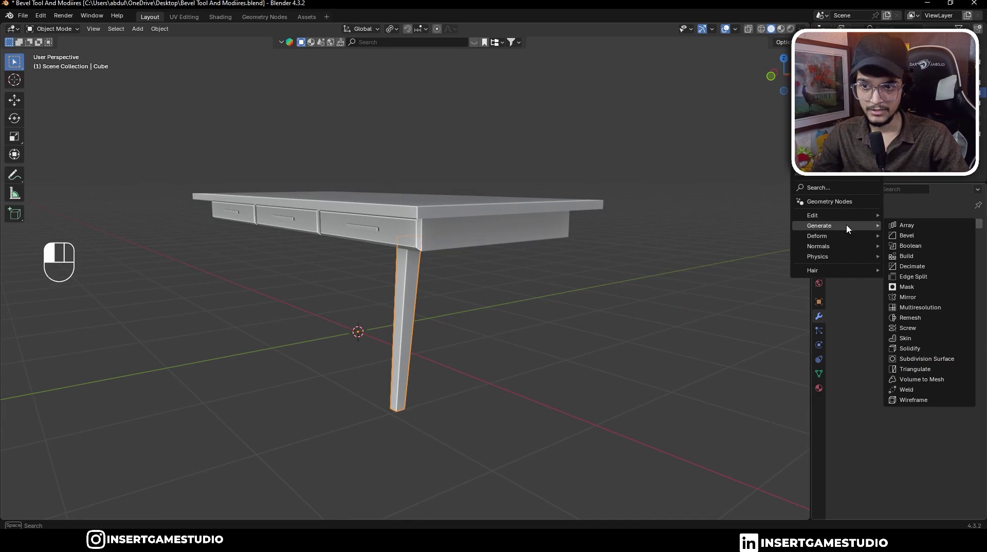
{"action": "left_click", "coordinate": [908, 297]}
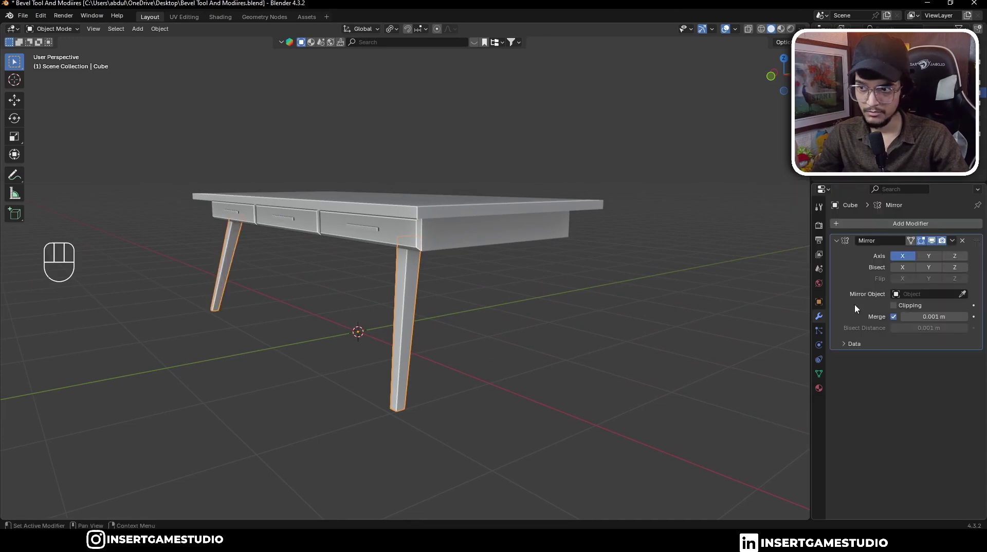
{"action": "middle_click_drag", "start_coordinate": [648, 278], "coordinate": [802, 293]}
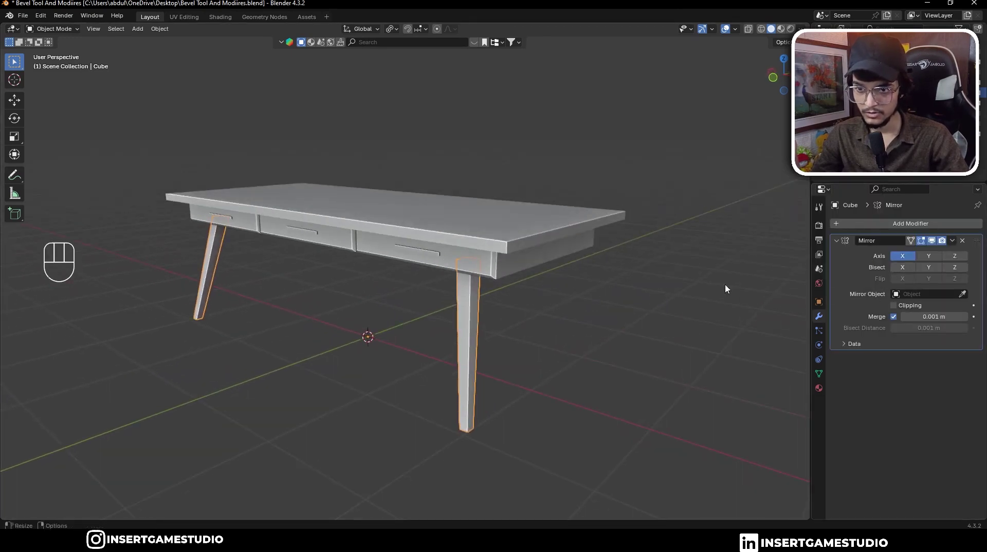
Enable the Y axis on the leg's Mirror modifier alongside X, and enter Edit Mode on the leg.
{"action": "middle_click_drag", "start_coordinate": [725, 286], "coordinate": [565, 308]}
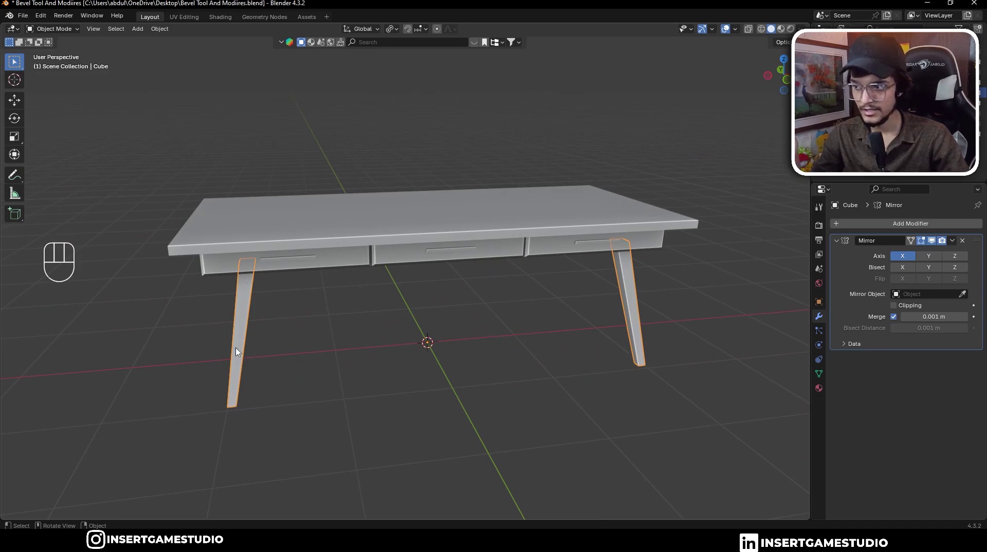
{"action": "middle_click_drag", "start_coordinate": [394, 351], "coordinate": [381, 329]}
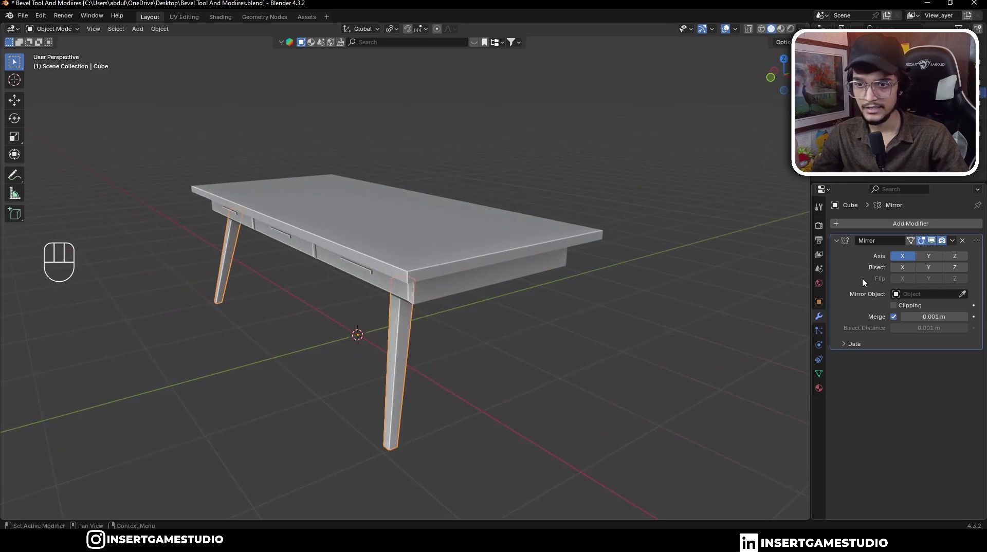
{"action": "left_click", "coordinate": [920, 257]}
{"action": "middle_click_drag", "start_coordinate": [566, 329], "coordinate": [506, 334]}
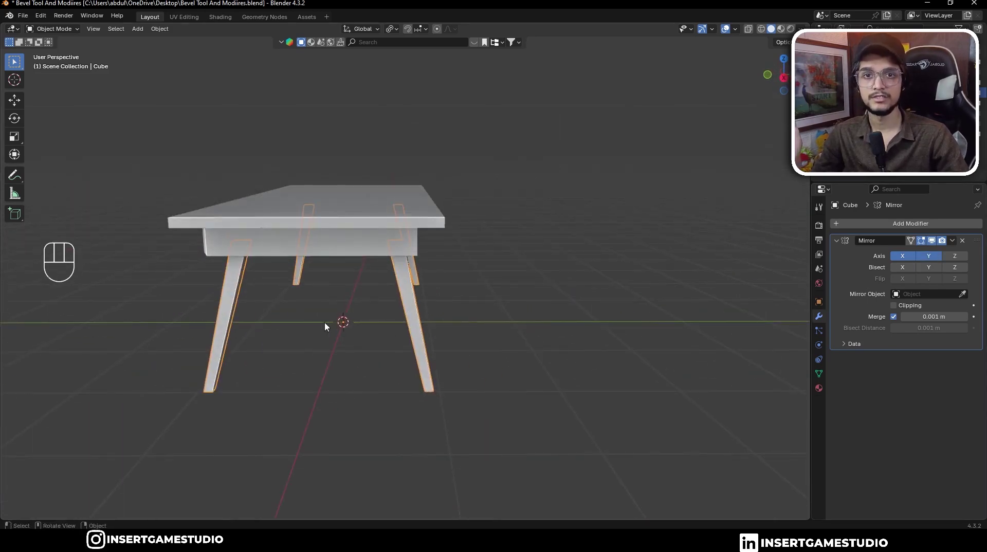
{"action": "middle_click_drag", "start_coordinate": [326, 326], "coordinate": [583, 317]}
{"action": "key", "text": "Tab"}
{"action": "key", "text": "s"}
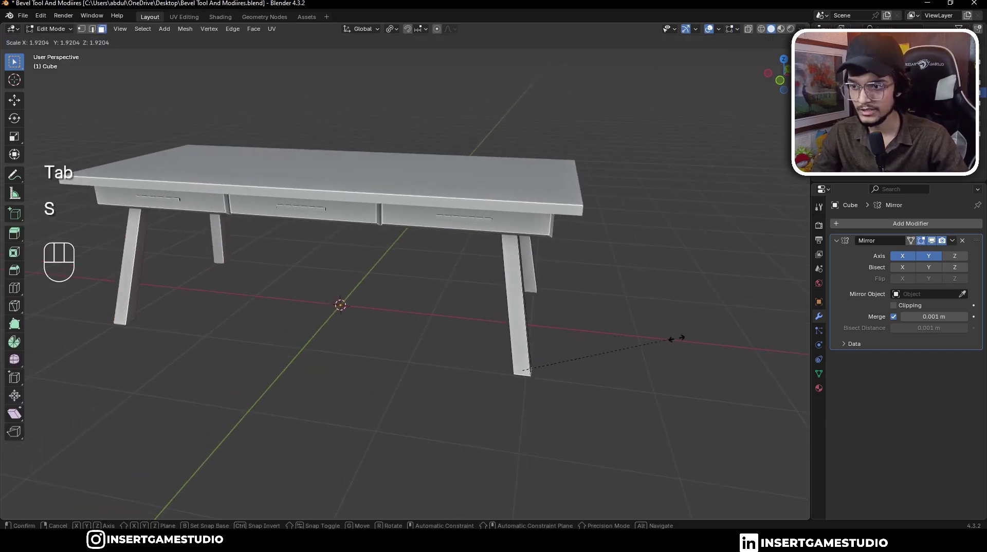
{"action": "middle_click_drag", "start_coordinate": [696, 340], "coordinate": [516, 322]}
{"action": "key", "text": "s"}
{"action": "right_click", "coordinate": [517, 323]}
Move the entire leg mesh horizontally with the global Z axis locked, and return to Object Mode.
{"action": "key", "text": "a"}
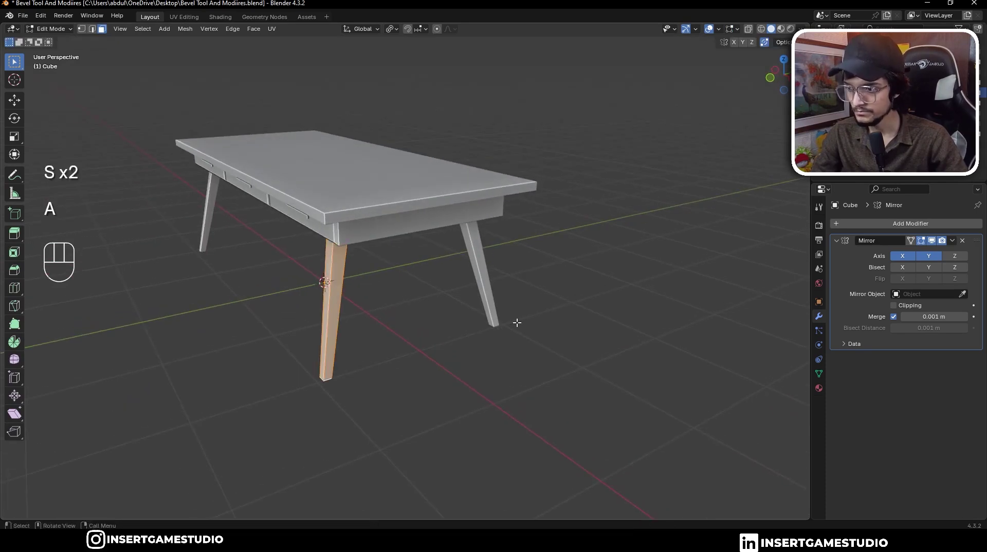
{"action": "key", "text": "g"}
{"action": "key", "text": "shift+z"}
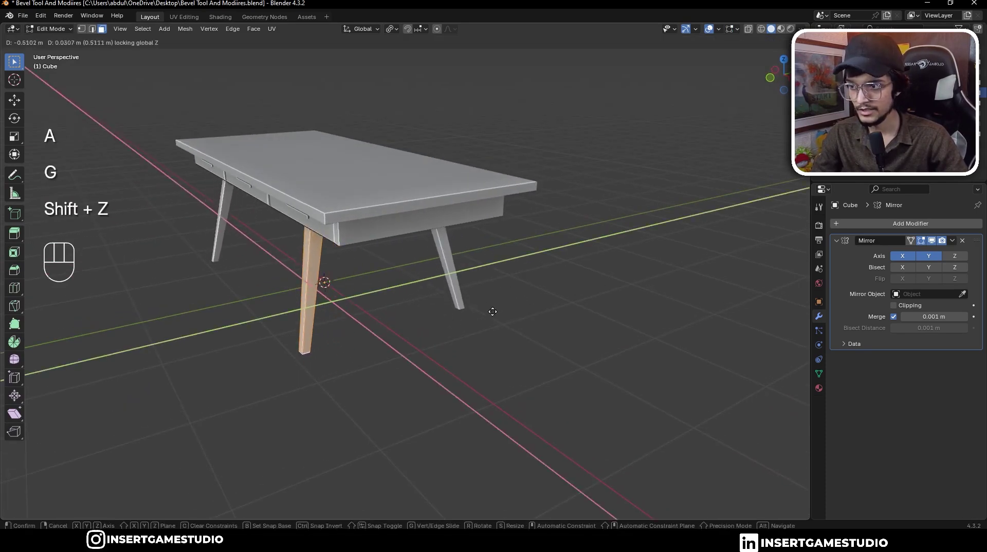
{"action": "left_click", "coordinate": [524, 322]}
{"action": "key", "text": "Tab"}
{"action": "middle_click_drag", "start_coordinate": [483, 309], "coordinate": [538, 301]}
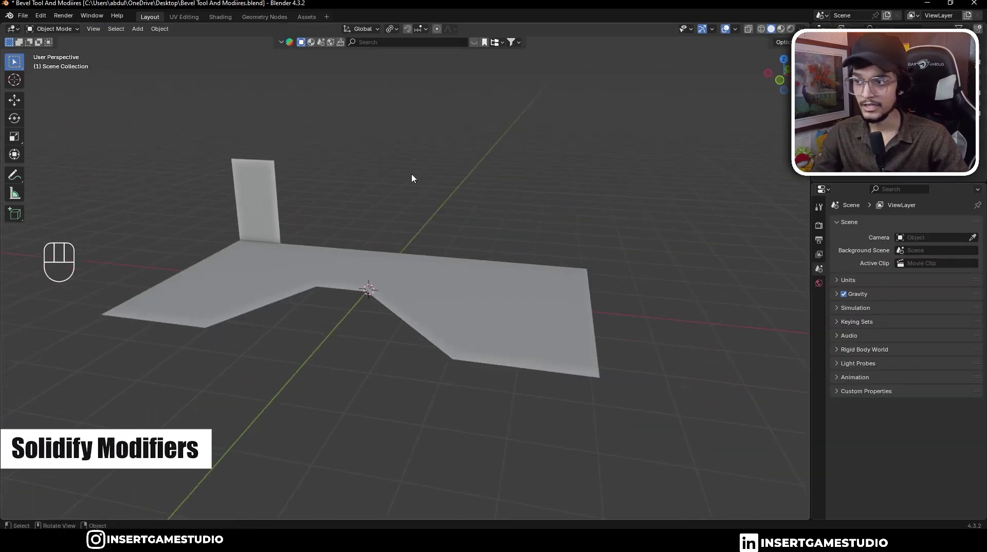
Look over the flat floor shape and select the upright wall plane standing at its corner.
{"action": "middle_click_drag", "start_coordinate": [412, 179], "coordinate": [407, 227]}
{"action": "left_click", "coordinate": [392, 269]}
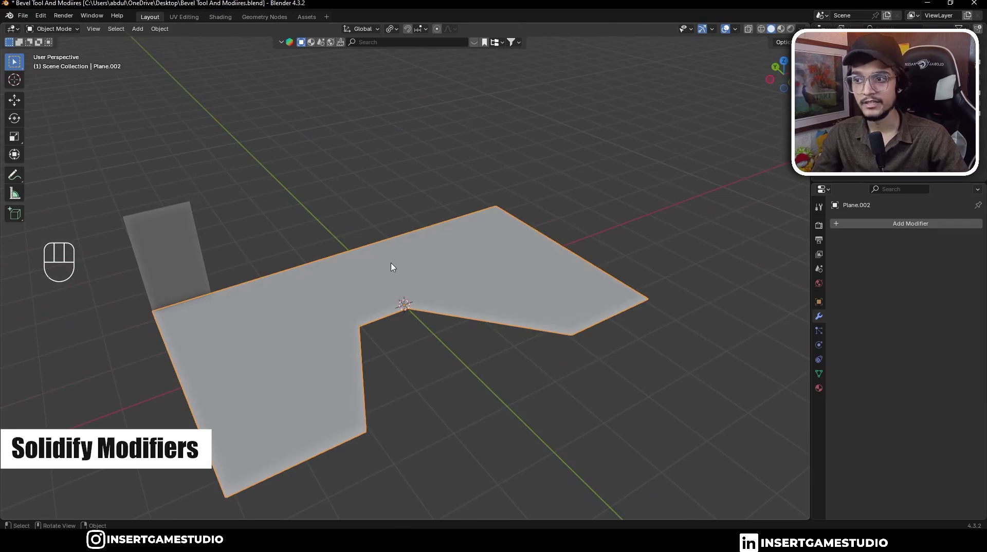
{"action": "left_click", "coordinate": [204, 231]}
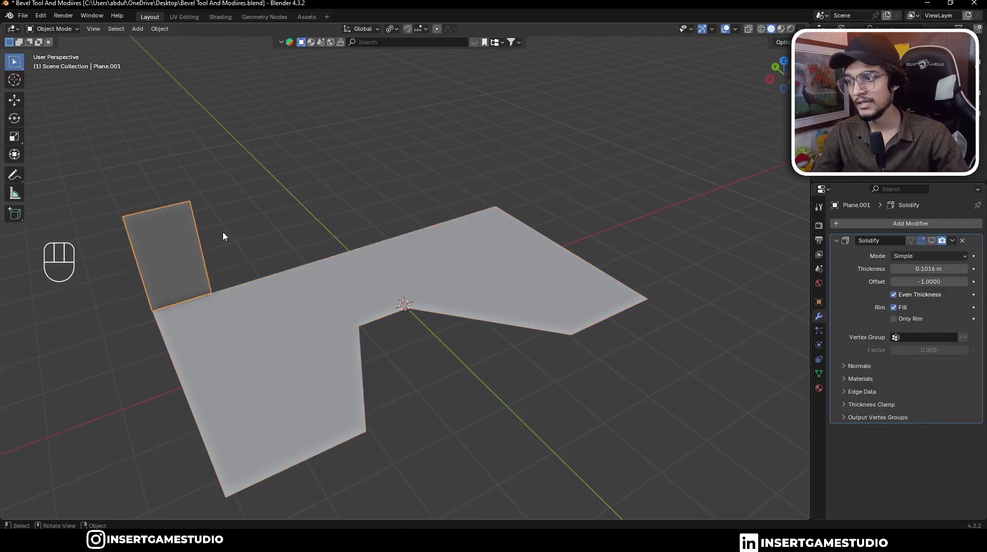
{"action": "middle_click_drag", "start_coordinate": [222, 233], "coordinate": [210, 236]}
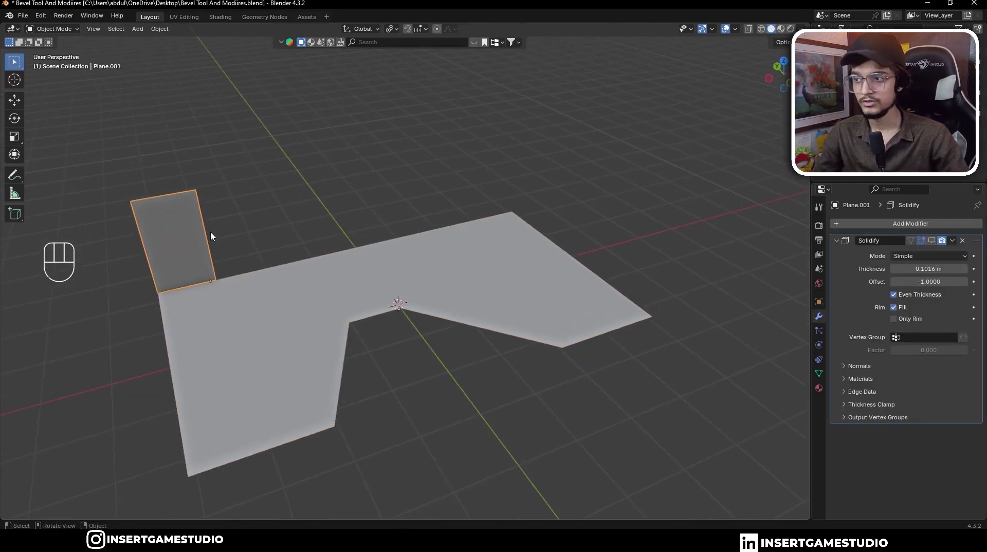
{"action": "middle_click_drag", "start_coordinate": [211, 232], "coordinate": [215, 230]}
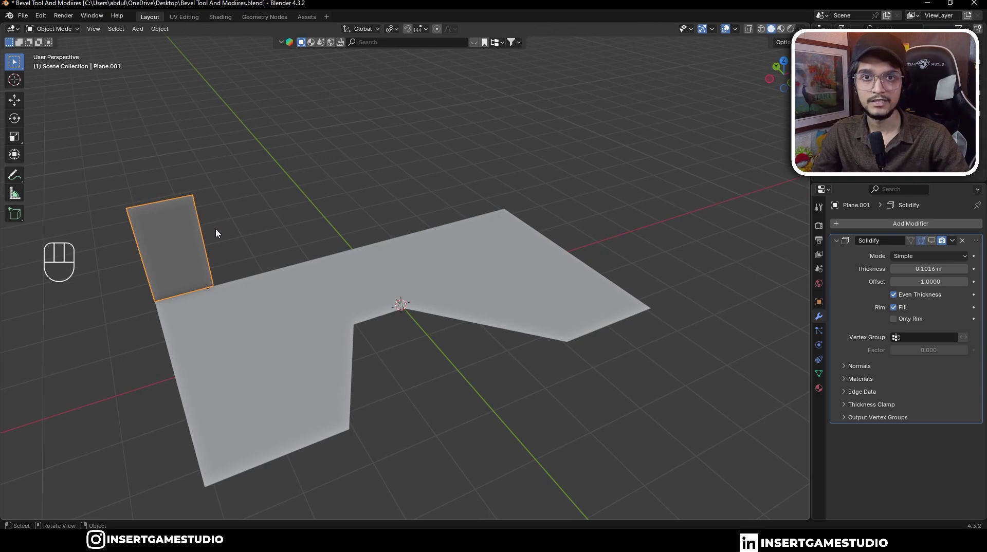
Extrude the upright wall plane about 0.10 m along its normal in Edit Mode.
{"action": "middle_click_drag", "start_coordinate": [216, 230], "coordinate": [271, 225]}
{"action": "middle_click_drag", "start_coordinate": [280, 294], "coordinate": [348, 234], "text": "shift"}
{"action": "scroll", "coordinate": [348, 235], "scroll_direction": "up", "scroll_amount": 2}
{"action": "key", "text": "Tab"}
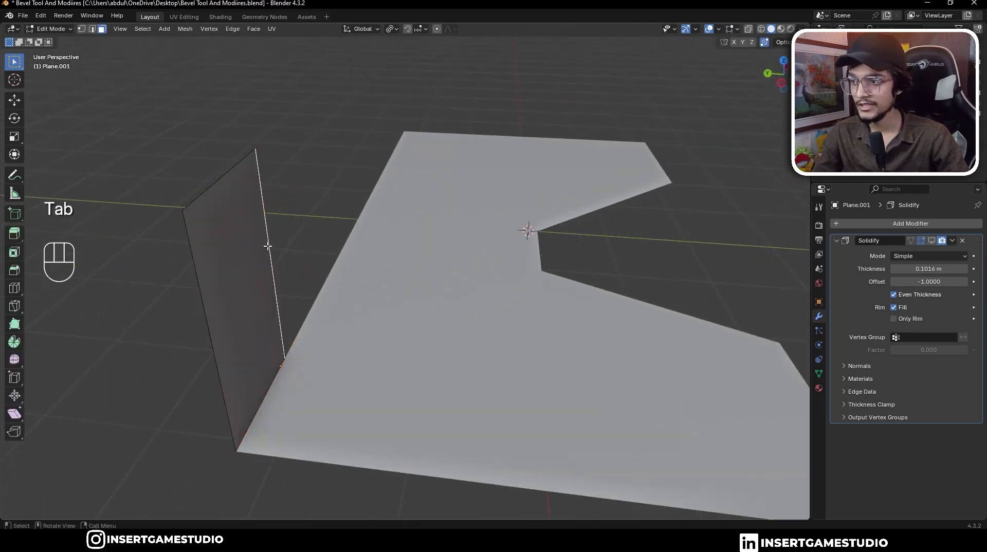
{"action": "key", "text": "a"}
{"action": "key", "text": "e"}
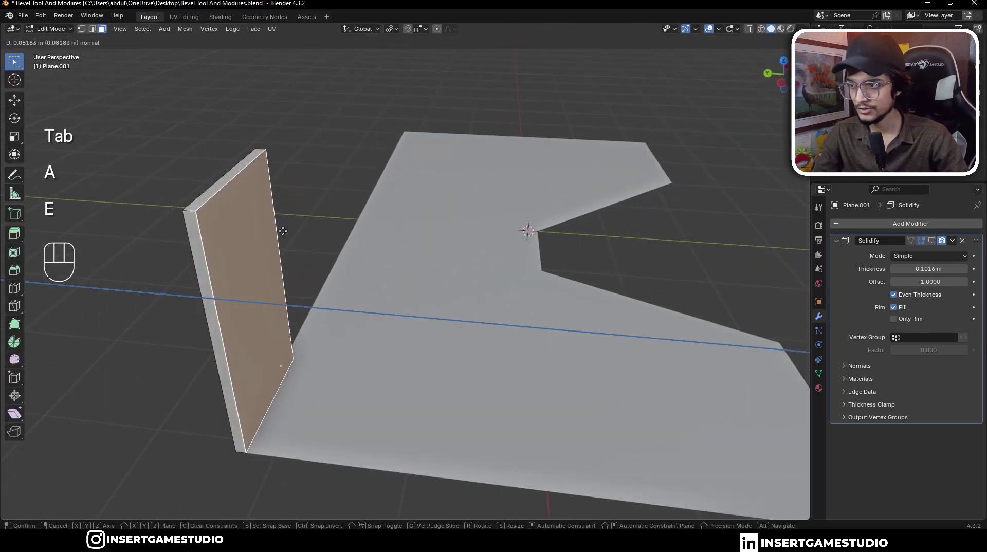
{"action": "left_click", "coordinate": [283, 230]}
{"action": "middle_click_drag", "start_coordinate": [282, 230], "coordinate": [257, 217]}
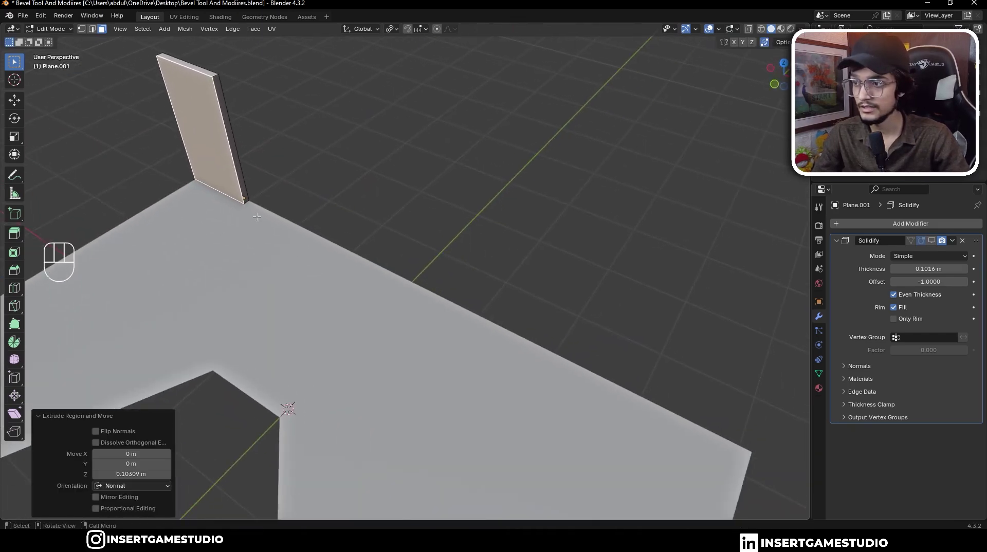
Move the thickened wall's narrow end face about 7.05 m along X, following the floor's long edge.
{"action": "scroll", "coordinate": [306, 211], "scroll_direction": "down", "scroll_amount": 4}
{"action": "scroll", "coordinate": [271, 201], "scroll_direction": "up", "scroll_amount": 4}
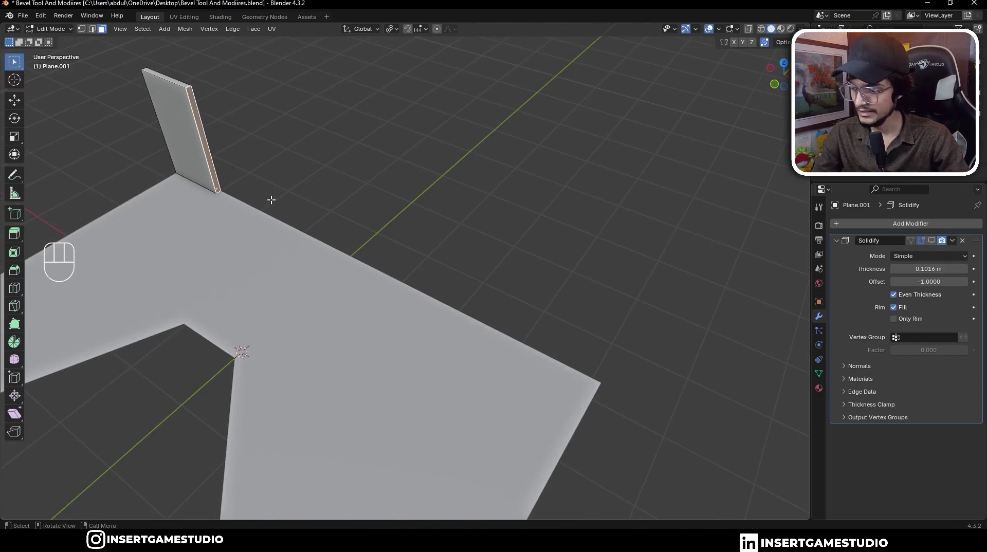
{"action": "key", "text": "g"}
{"action": "key", "text": "y"}
{"action": "key", "text": "x"}
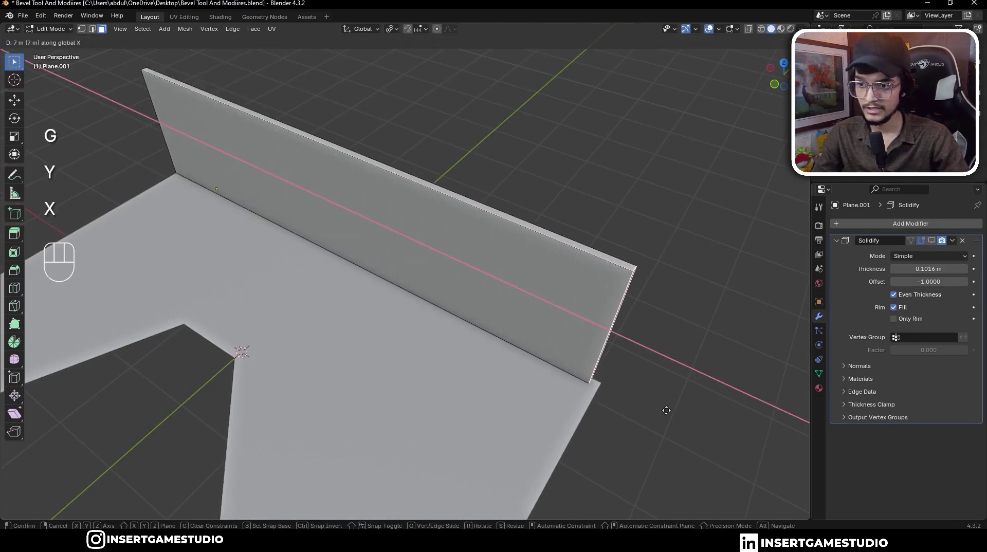
{"action": "left_click", "coordinate": [671, 411]}
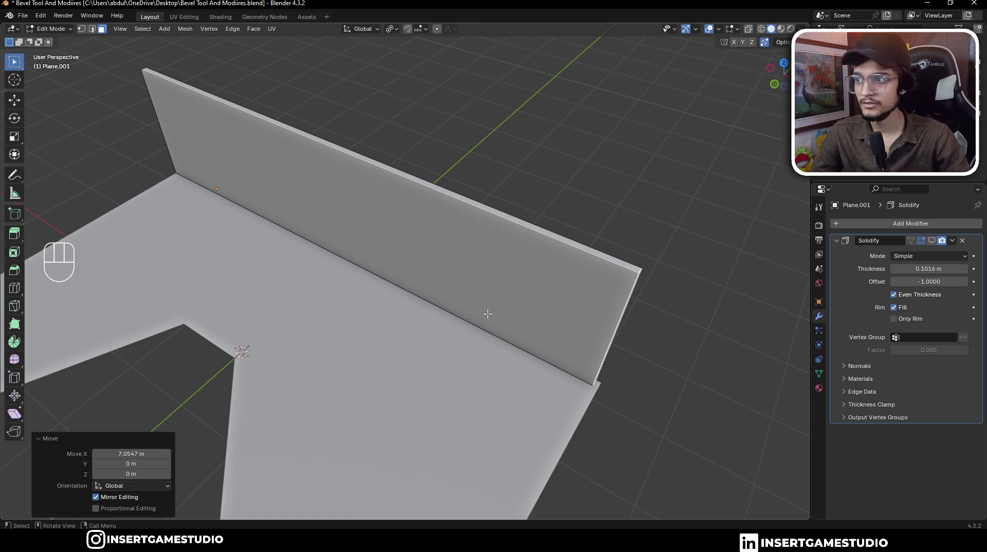
Undo the end face move and the wall extrusion, and return to Object Mode.
{"action": "key", "text": "ctrl+z"}
{"action": "key", "text": "ctrl+z"}
{"action": "middle_click_drag", "start_coordinate": [277, 194], "coordinate": [360, 267]}
{"action": "key", "text": "ctrl+z"}
{"action": "key", "text": "Tab"}
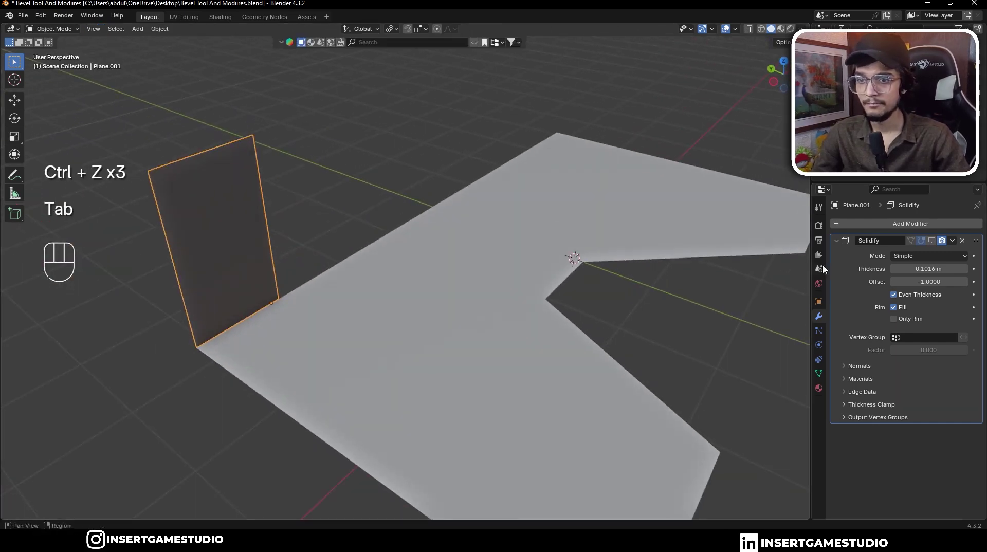
Turn on viewport display for the wall's Solidify modifier and inspect the wall from other angles.
{"action": "left_click", "coordinate": [932, 240]}
{"action": "middle_click_drag", "start_coordinate": [686, 280], "coordinate": [503, 281]}
{"action": "middle_click_drag", "start_coordinate": [394, 287], "coordinate": [478, 304]}
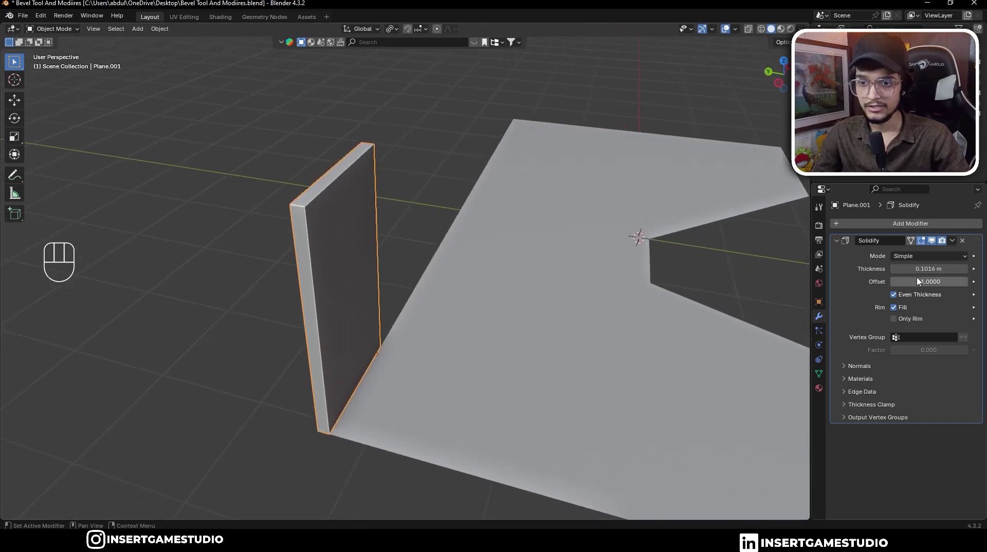
Increase the wall's Solidify thickness and set it to 8 inches.
{"action": "mouse_move", "coordinate": [923, 269]}
{"action": "left_mouse_down"}
{"action": "mouse_move", "coordinate": [932, 269]}
{"action": "mouse_move", "coordinate": [923, 272]}
{"action": "left_mouse_up"}
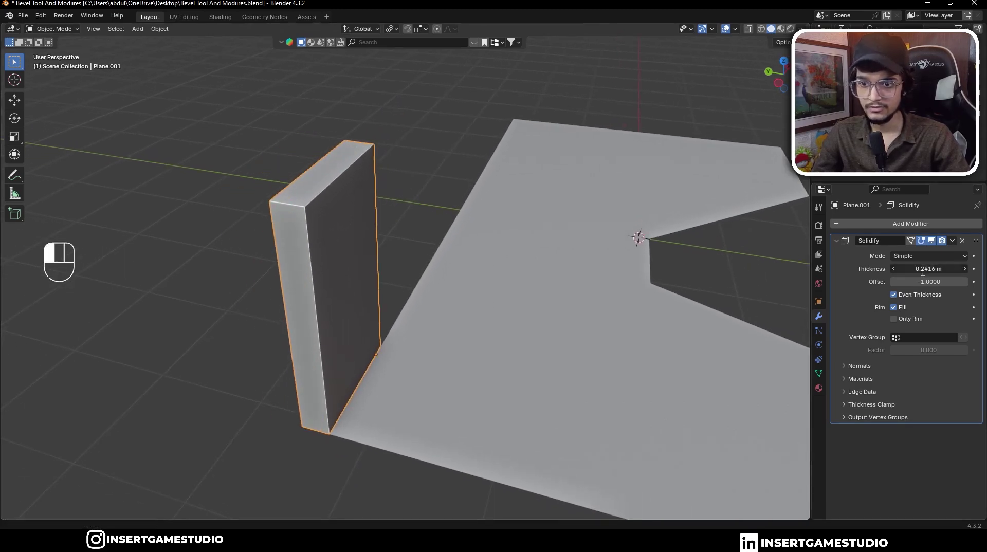
{"action": "left_click", "coordinate": [923, 269]}
{"action": "type", "text": "8 inches"}
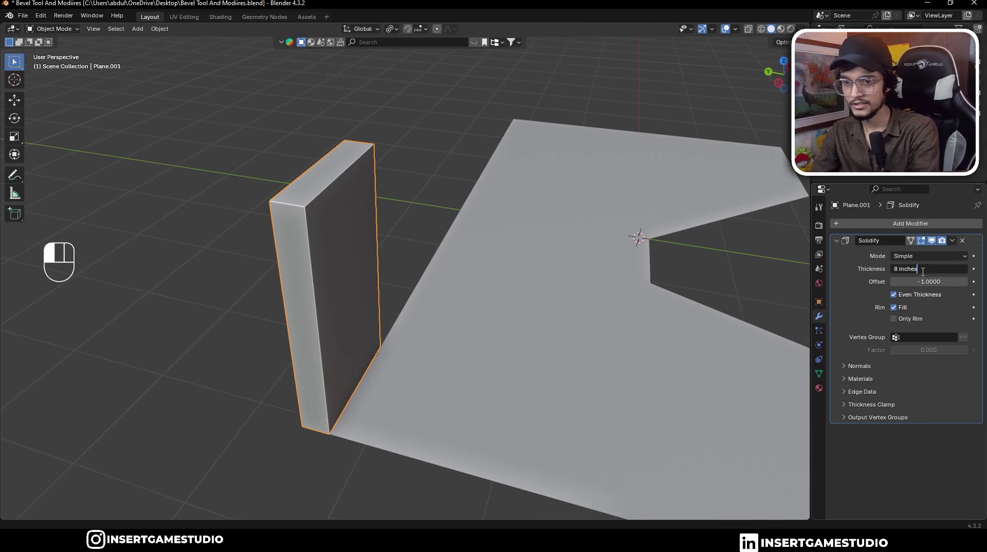
{"action": "key", "text": "Return"}
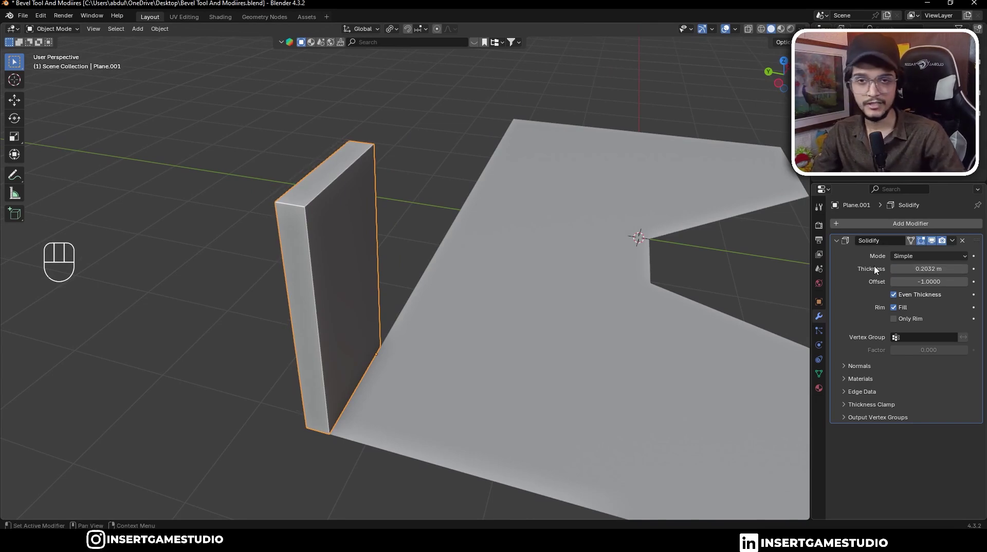
{"action": "middle_click_drag", "start_coordinate": [702, 263], "coordinate": [562, 265]}
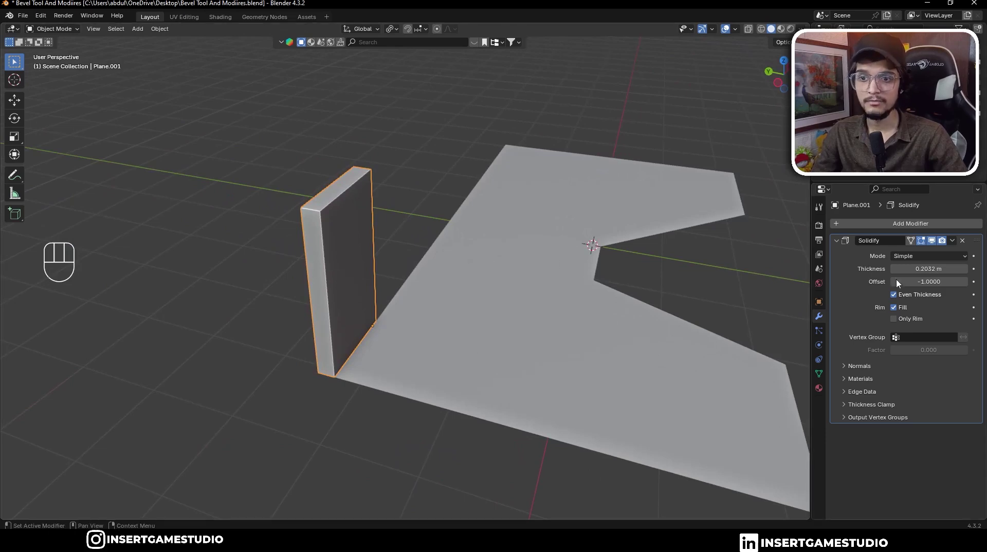
Set the wall's Solidify thickness to 4 inches.
{"action": "left_click", "coordinate": [920, 269]}
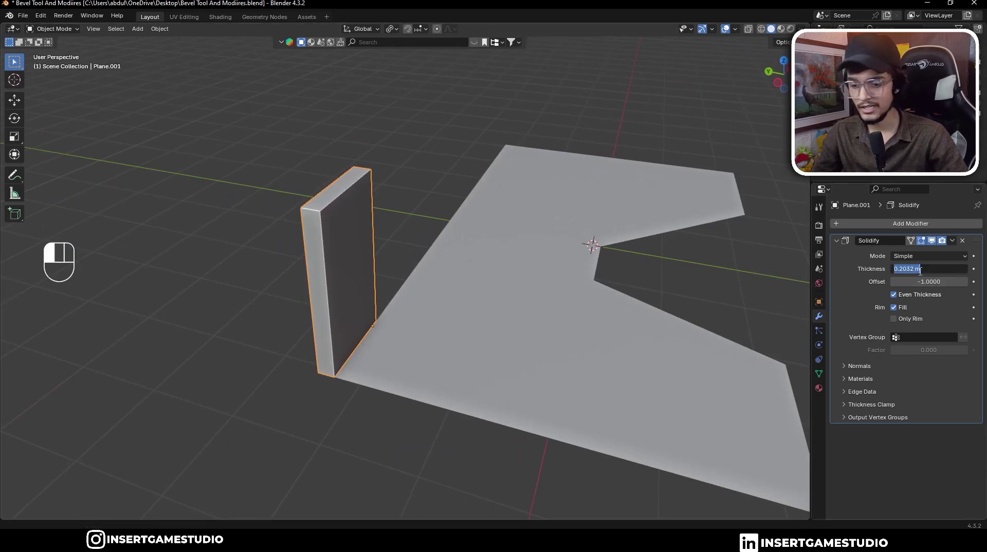
{"action": "type", "text": "4 inche"}
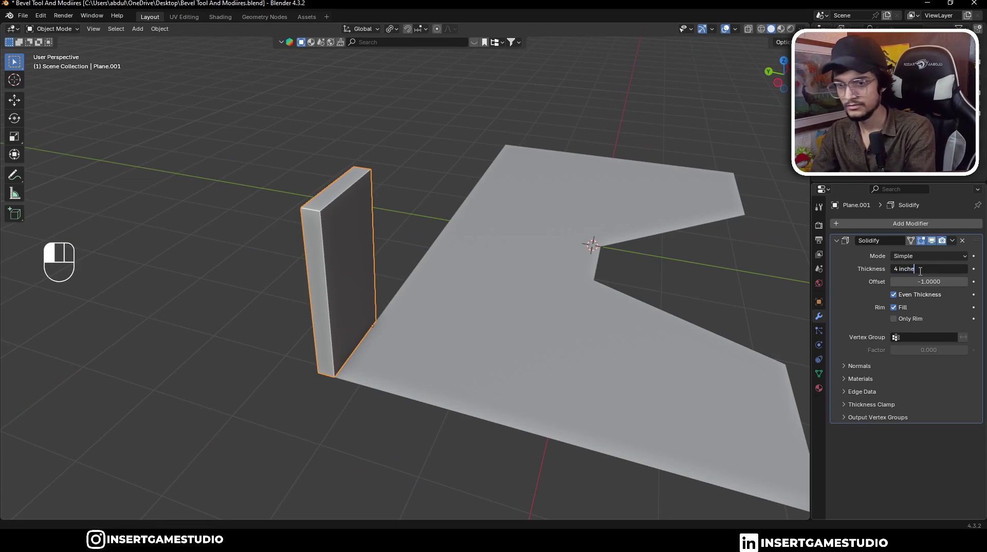
{"action": "type", "text": "s"}
{"action": "key", "text": "Return"}
In edge select mode, move the wall's vertical end edge about 7.13 m along X to lengthen the wall.
{"action": "middle_click_drag", "start_coordinate": [360, 242], "coordinate": [280, 238]}
{"action": "key", "text": "Tab"}
{"action": "key", "text": "2"}
{"action": "key", "text": "g"}
{"action": "key", "text": "y"}
{"action": "key", "text": "x"}
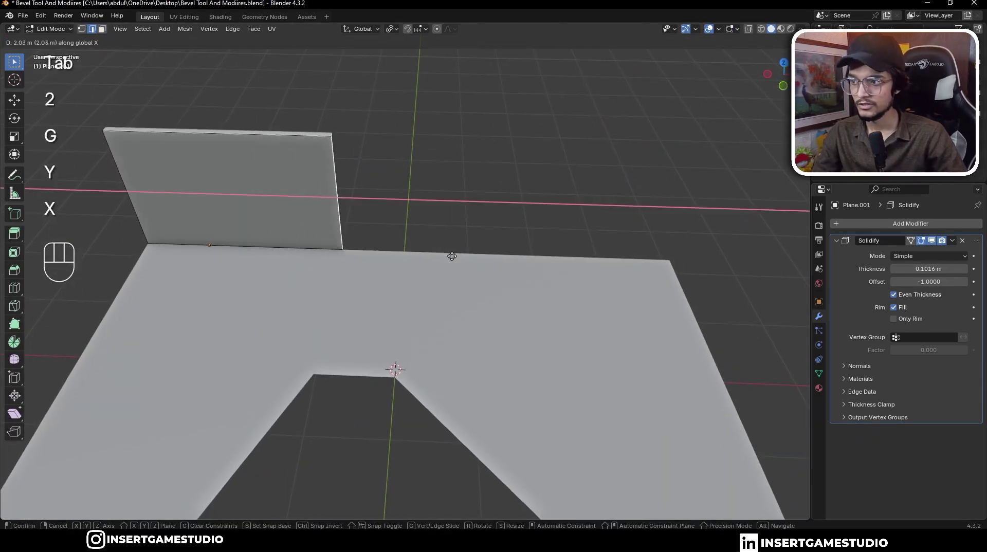
{"action": "left_click", "coordinate": [718, 299]}
Extrude the wall's end edge about 4.3 m in negative Y to form a second wall along the floor's side.
{"action": "middle_click_drag", "start_coordinate": [718, 299], "coordinate": [598, 253]}
{"action": "key", "text": "e"}
{"action": "key", "text": "y"}
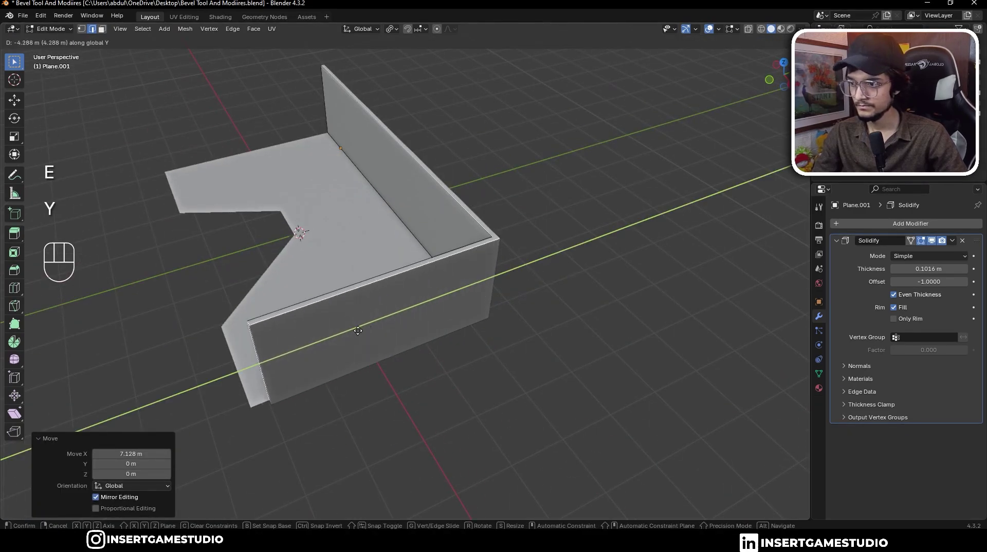
{"action": "left_click", "coordinate": [353, 325]}
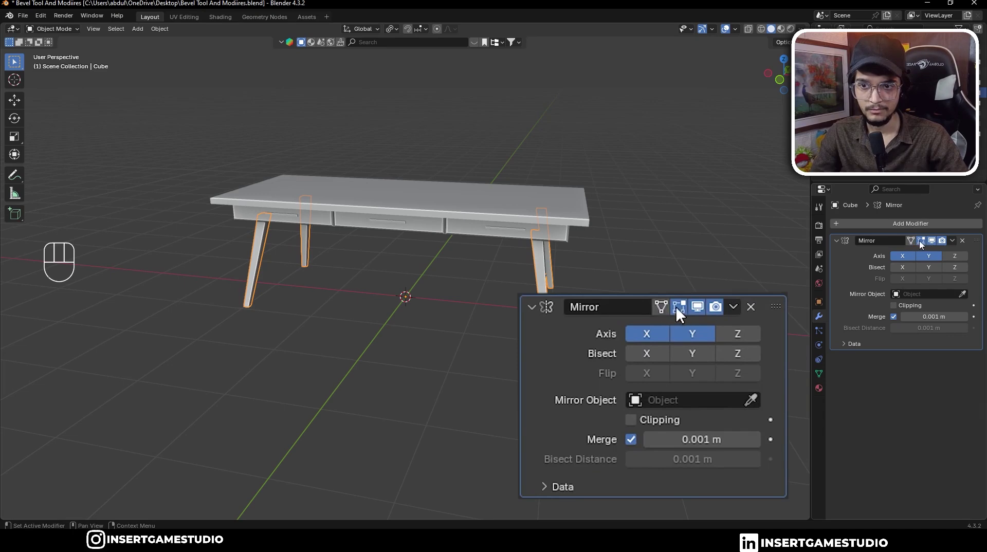
Apply the Mirror modifier on the desk legs and enter Edit Mode.
{"action": "left_click", "coordinate": [953, 242]}
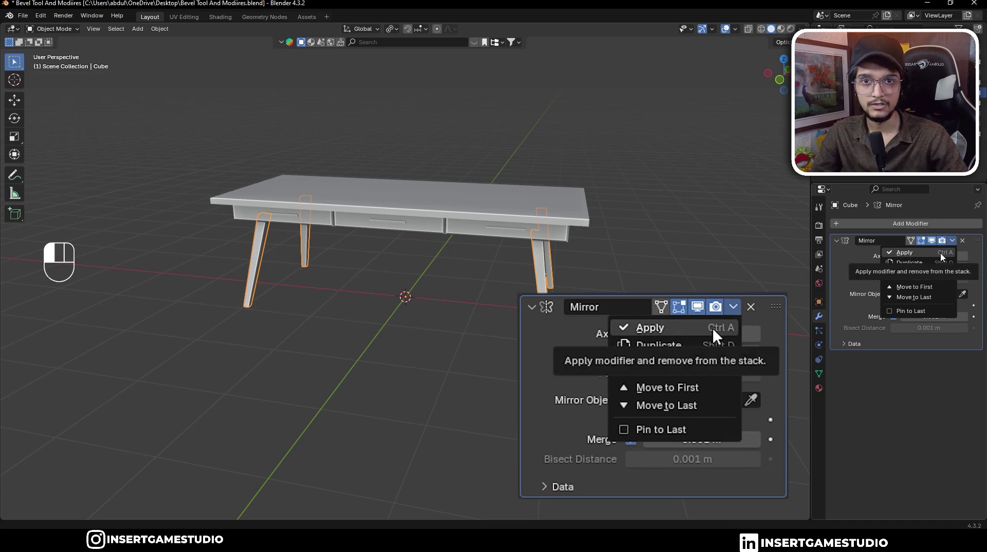
{"action": "left_click", "coordinate": [942, 254]}
{"action": "key", "text": "Tab"}
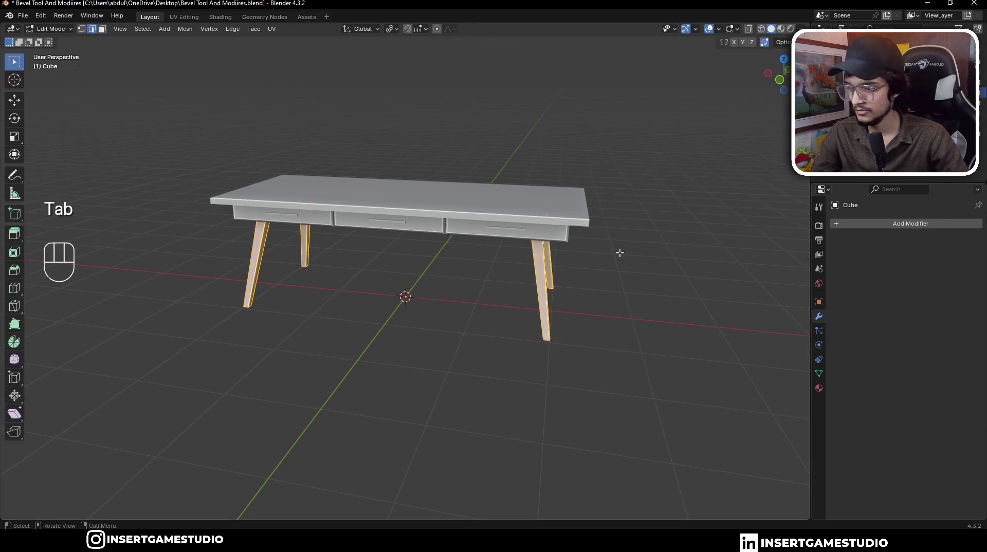
Try to scale and move part of a desk leg, and select linked geometry.
{"action": "left_click", "coordinate": [564, 302]}
{"action": "middle_click_drag", "start_coordinate": [564, 302], "coordinate": [560, 236]}
{"action": "key", "text": "s"}
{"action": "key", "text": "g"}
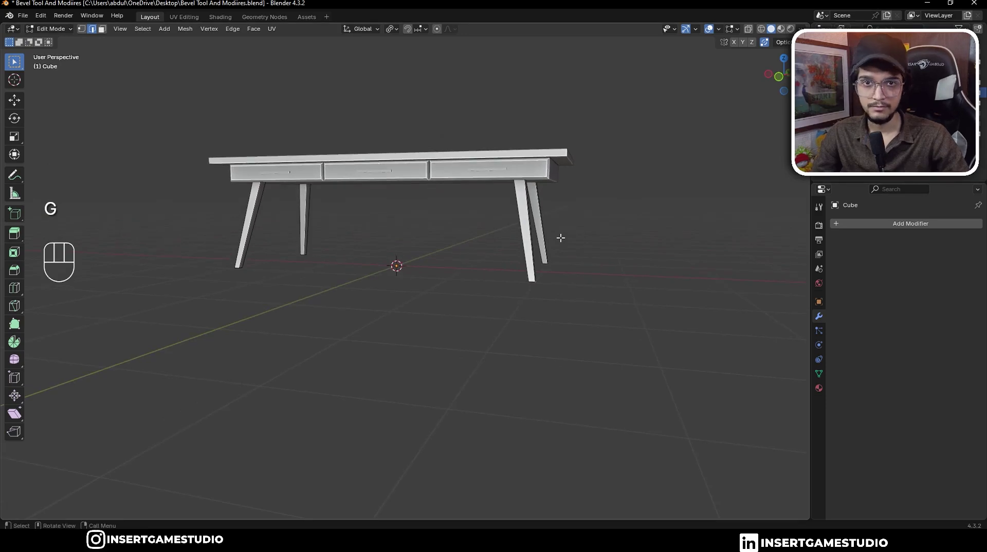
{"action": "key", "text": "ctrl+l"}
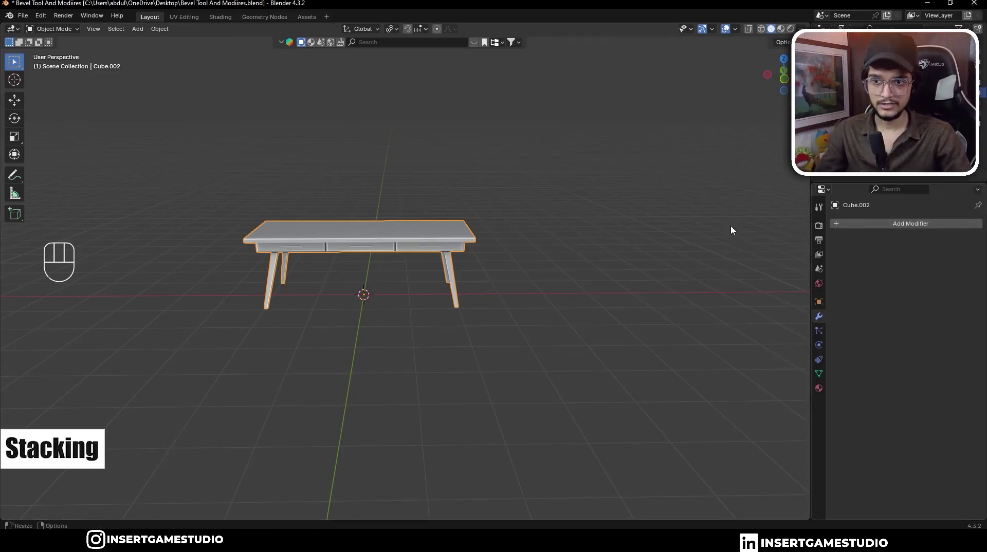
Add an Array modifier to the complete desk and inspect it from another angle.
{"action": "middle_click_drag", "start_coordinate": [485, 248], "coordinate": [473, 248]}
{"action": "left_click", "coordinate": [914, 225]}
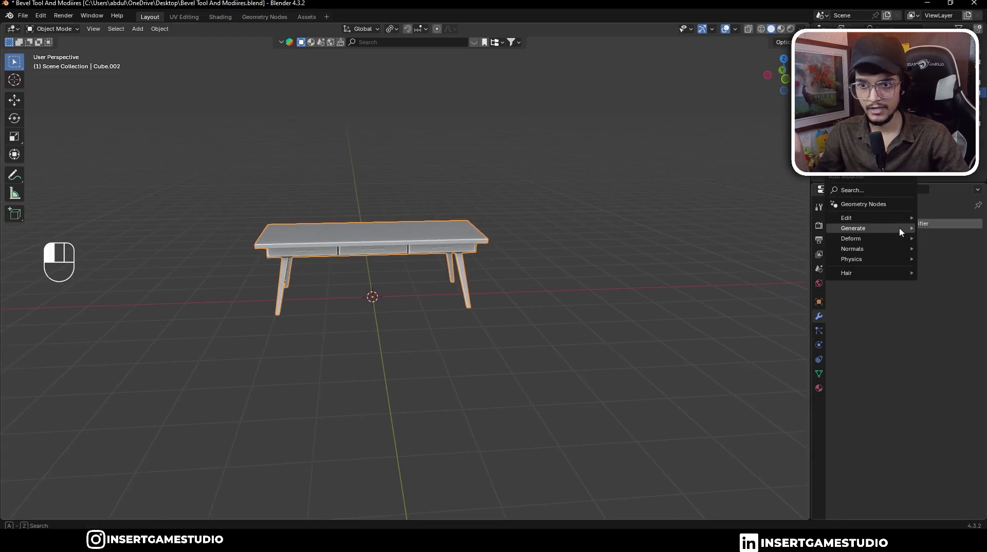
{"action": "mouse_move", "coordinate": [899, 228]}
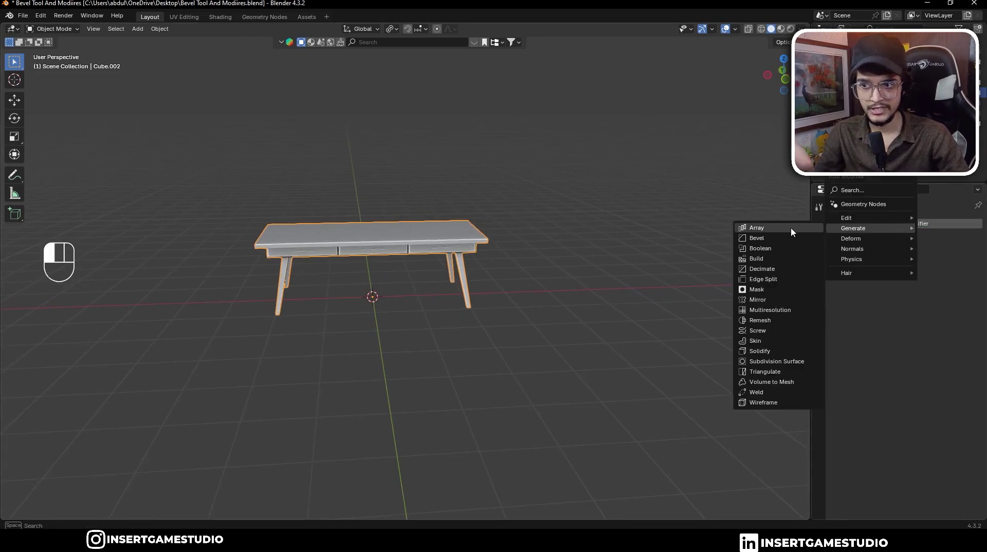
{"action": "left_click", "coordinate": [757, 228]}
{"action": "middle_click_drag", "start_coordinate": [689, 257], "coordinate": [555, 257]}
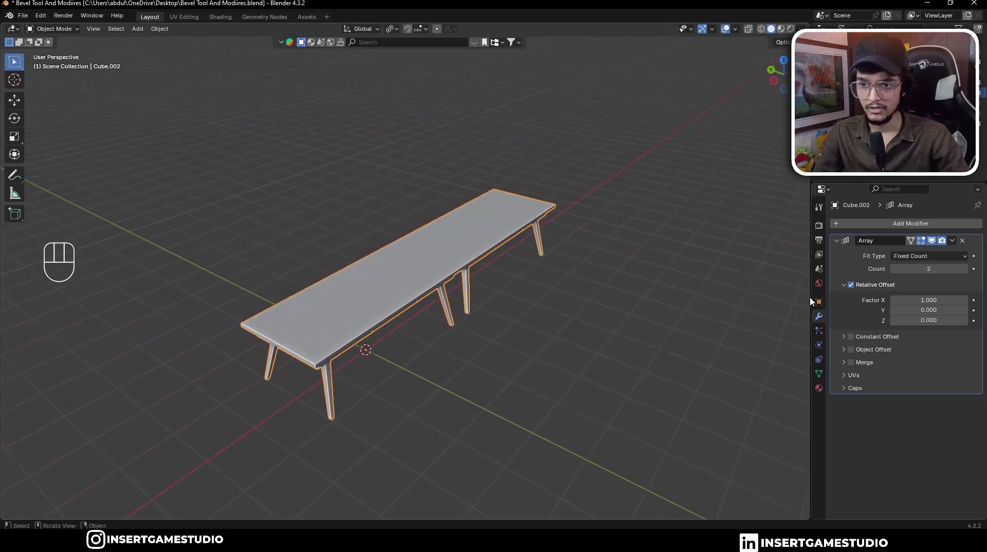
Set the desk Array's relative X offset to 1.210 and its count to 4.
{"action": "left_click_drag", "start_coordinate": [928, 300], "coordinate": [951, 300], "text": "shift"}
{"action": "left_click_drag", "start_coordinate": [929, 269], "coordinate": [939, 269]}
{"action": "middle_click_drag", "start_coordinate": [617, 257], "coordinate": [702, 267], "text": "shift"}
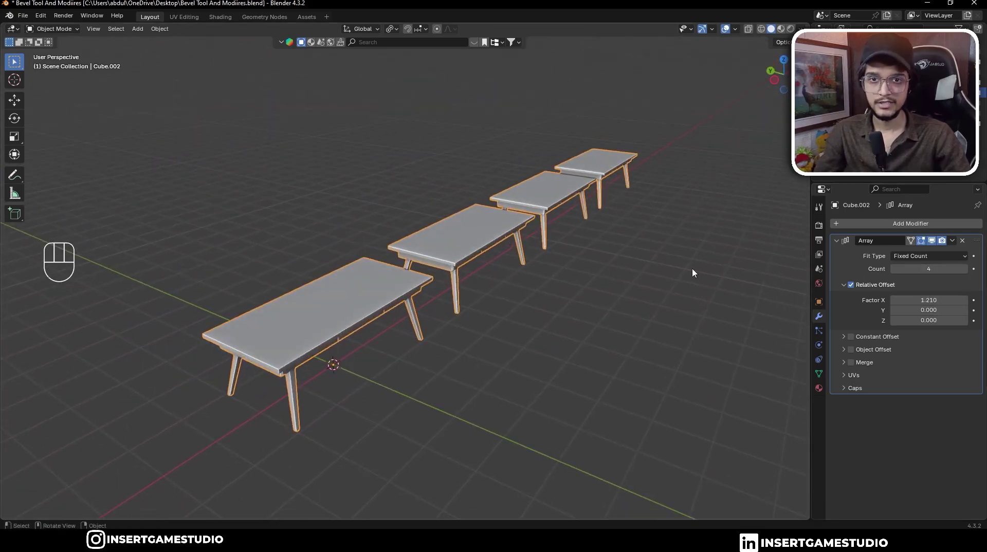
Add a second Array modifier to the desk with relative offset factors of 0 in X and 1 in Y.
{"action": "left_click", "coordinate": [847, 246]}
{"action": "key", "text": "shift+a"}
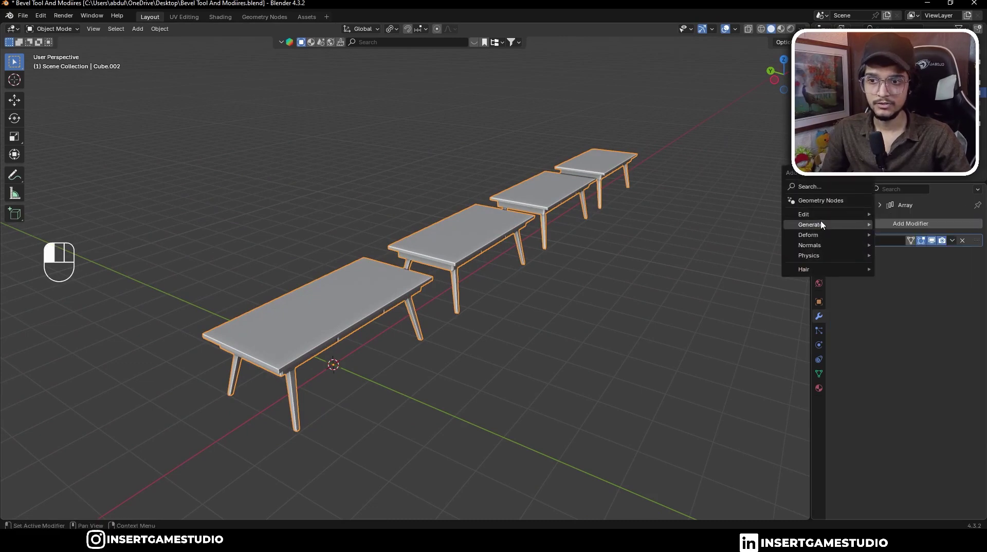
{"action": "mouse_move", "coordinate": [821, 225]}
{"action": "left_click", "coordinate": [897, 225]}
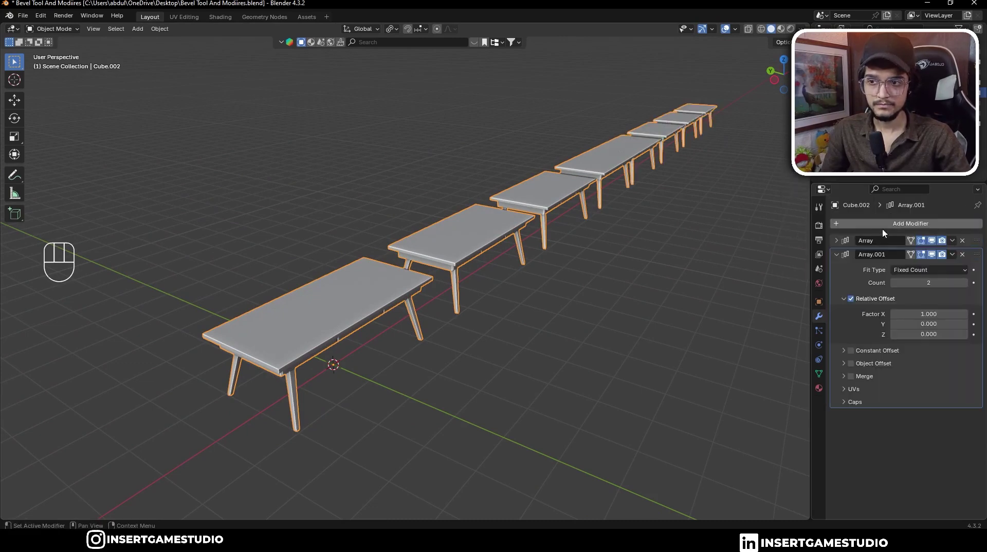
{"action": "double_click", "coordinate": [928, 314]}
{"action": "type", "text": "0"}
{"action": "key", "text": "Return"}
{"action": "double_click", "coordinate": [932, 320]}
{"action": "type", "text": "1"}
{"action": "key", "text": "Return"}
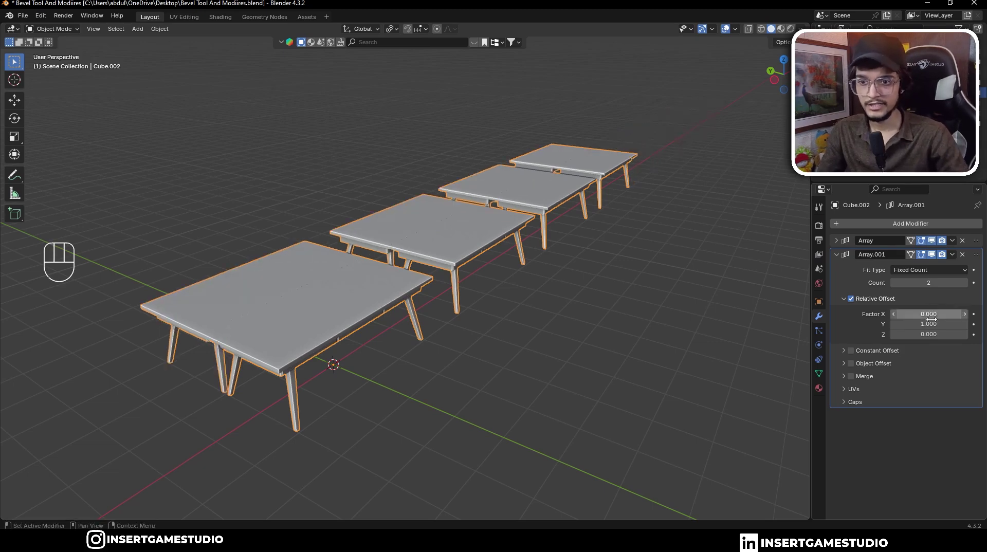
Set the second Array's relative Y offset to 3.090 and its count to 5 to form rows of desks.
{"action": "left_click_drag", "start_coordinate": [932, 320], "coordinate": [956, 320], "text": "shift"}
{"action": "double_click", "coordinate": [966, 284]}
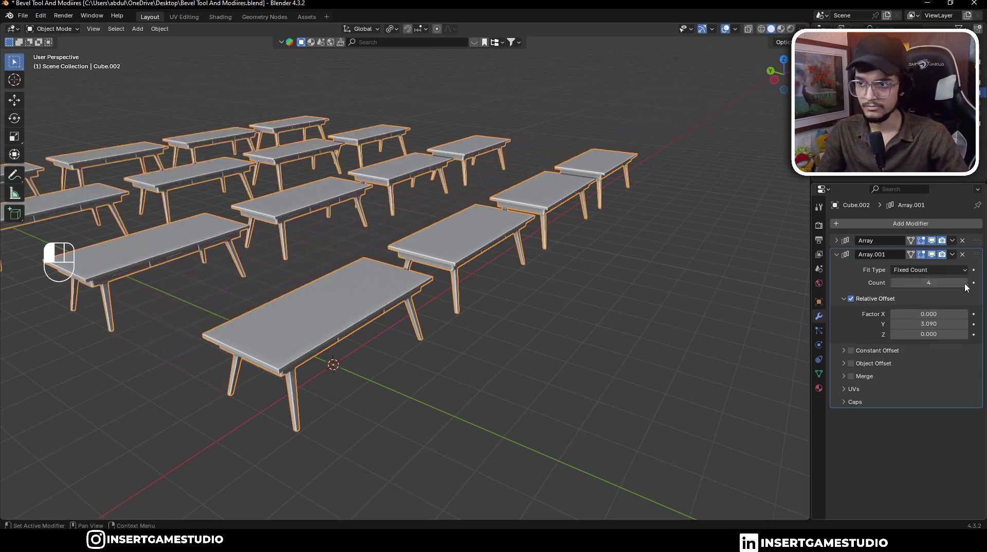
{"action": "left_click", "coordinate": [966, 284]}
{"action": "middle_click_drag", "start_coordinate": [576, 255], "coordinate": [534, 297]}
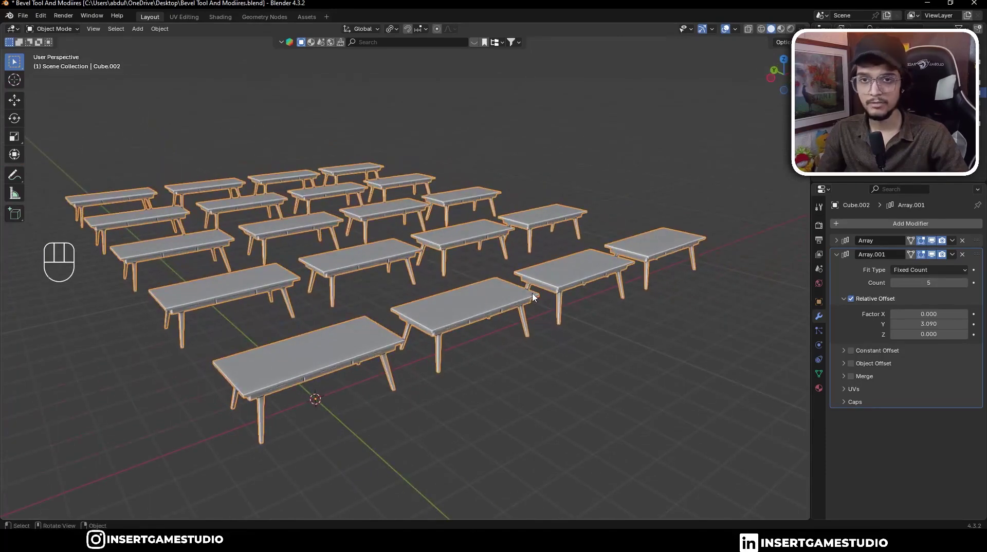
{"action": "middle_click_drag", "start_coordinate": [399, 346], "coordinate": [467, 294], "text": "shift"}
{"action": "scroll", "coordinate": [491, 316], "scroll_direction": "up", "scroll_amount": 2}
{"action": "scroll", "coordinate": [483, 330], "scroll_direction": "down", "scroll_amount": 3}
In Edit Mode, inset the middle face of the original desk's top, extrude it upward into a block, and return to Object Mode.
{"action": "key", "text": "Tab"}
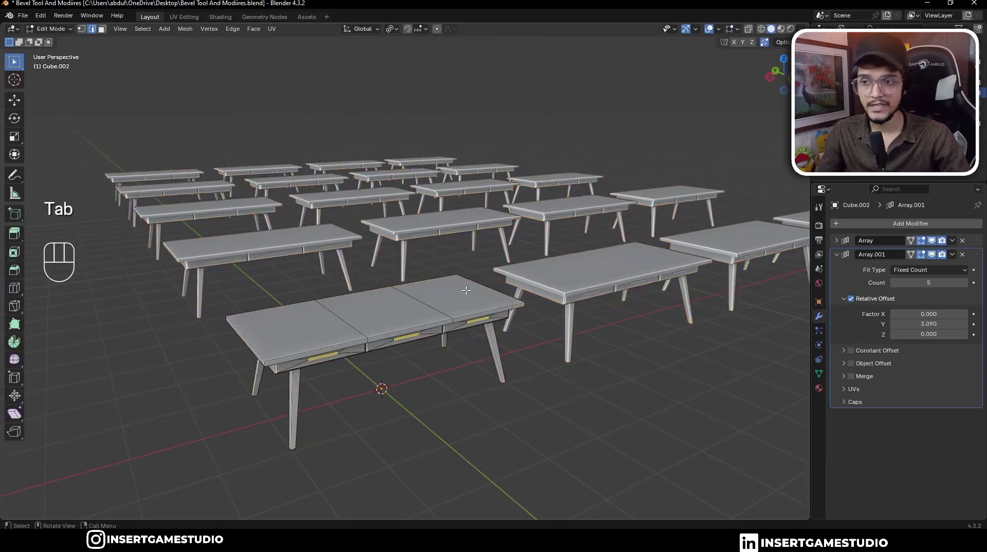
{"action": "key", "text": "3"}
{"action": "left_click", "coordinate": [393, 315]}
{"action": "key", "text": "i"}
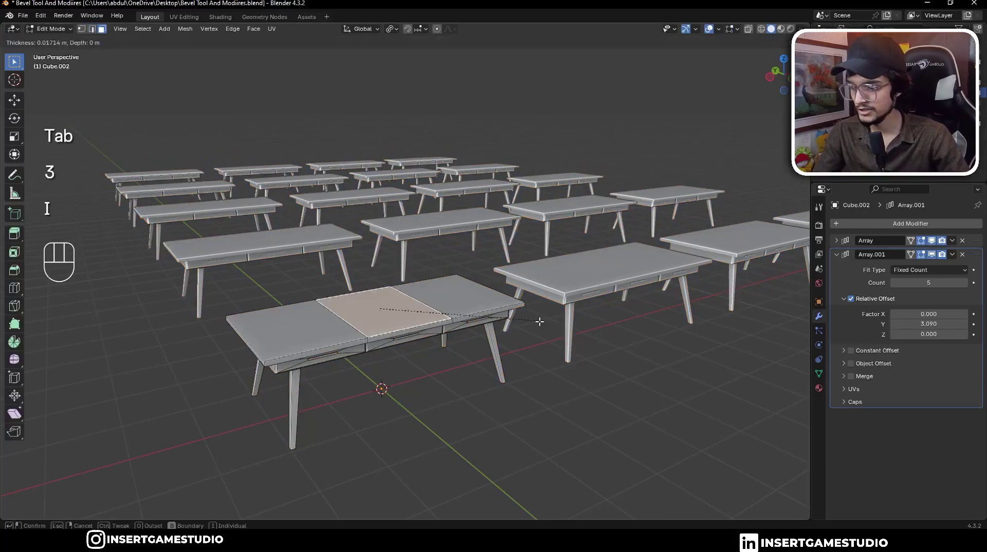
{"action": "left_click", "coordinate": [517, 323]}
{"action": "key", "text": "e"}
{"action": "left_click", "coordinate": [517, 288]}
{"action": "key", "text": "Tab"}
{"action": "middle_click_drag", "start_coordinate": [516, 288], "coordinate": [540, 218]}
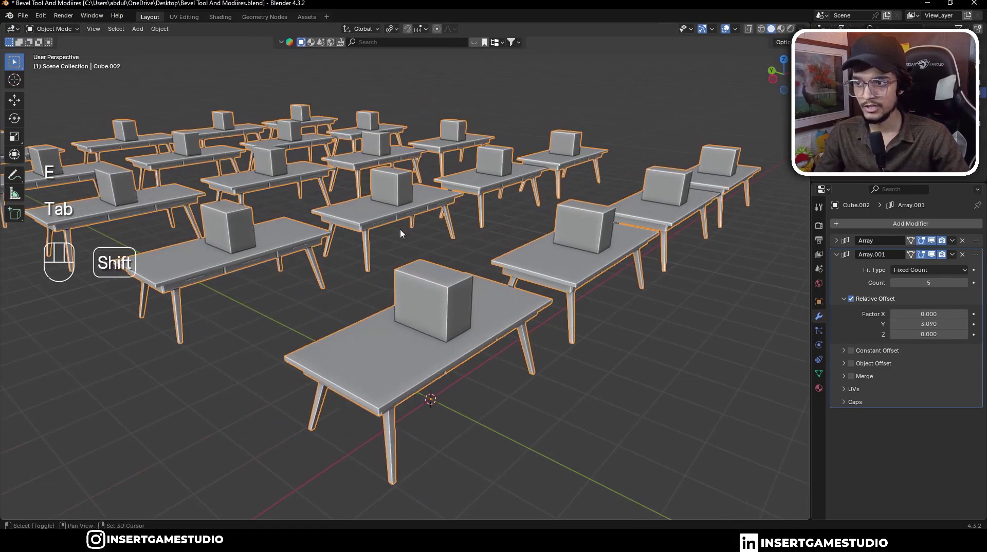
{"action": "middle_click_drag", "start_coordinate": [400, 228], "coordinate": [462, 251], "text": "shift"}
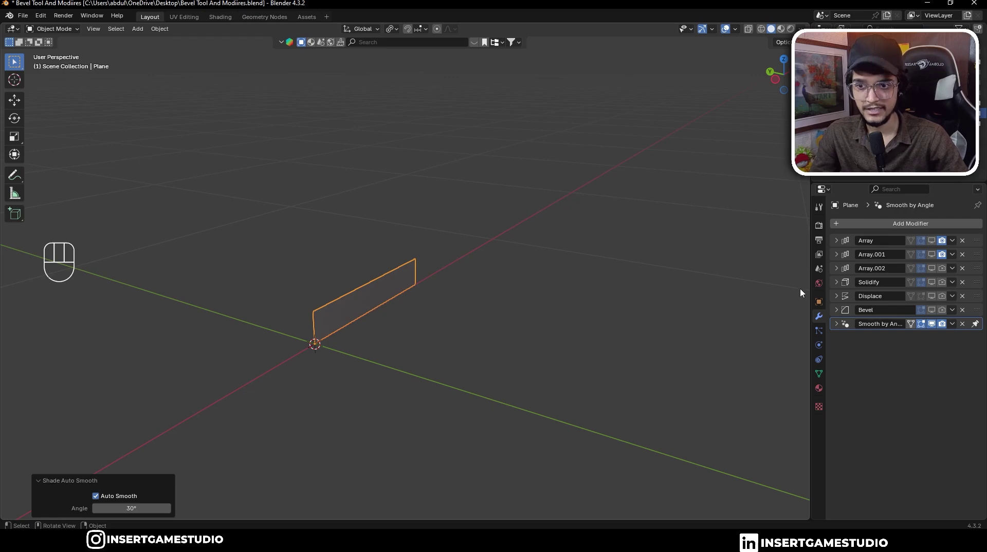
Enable the viewport display of the plane's Solidify and Bevel modifiers to shape a single rounded brick.
{"action": "left_click", "coordinate": [932, 283]}
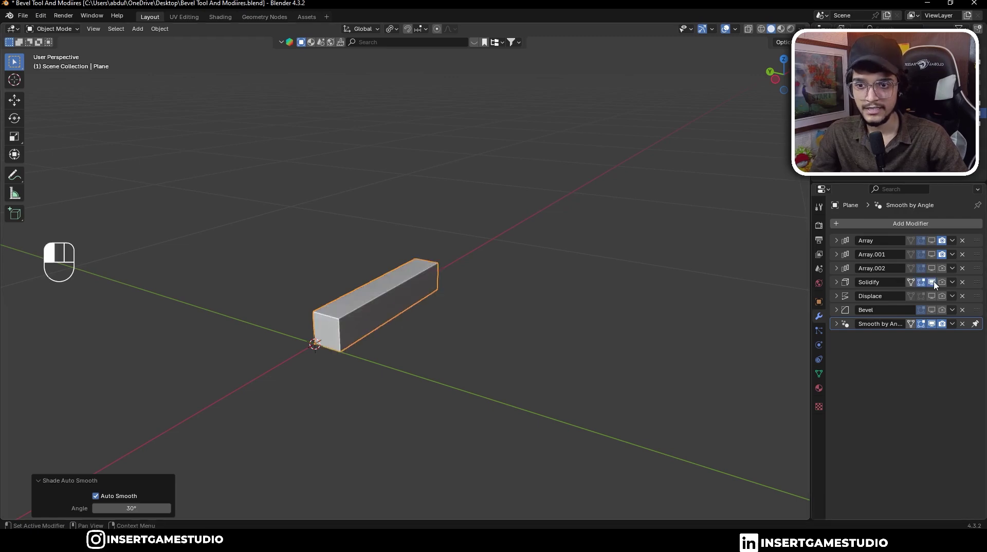
{"action": "left_click", "coordinate": [426, 279]}
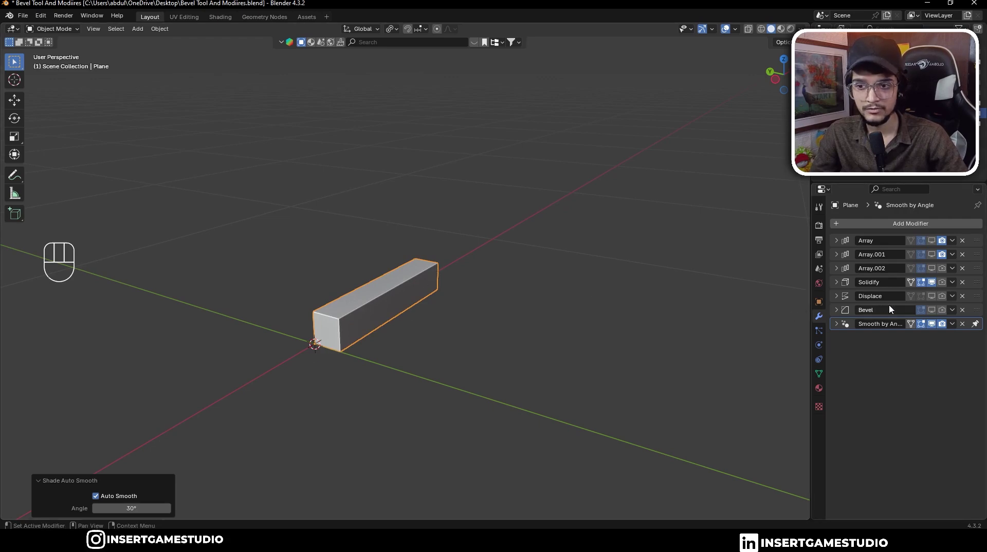
{"action": "left_click", "coordinate": [931, 310]}
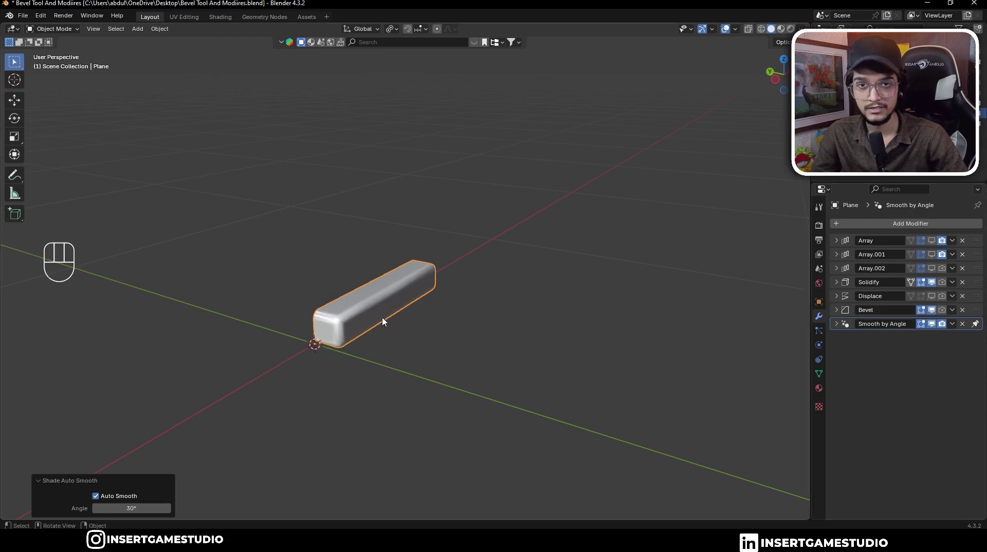
{"action": "middle_click_drag", "start_coordinate": [388, 303], "coordinate": [381, 300]}
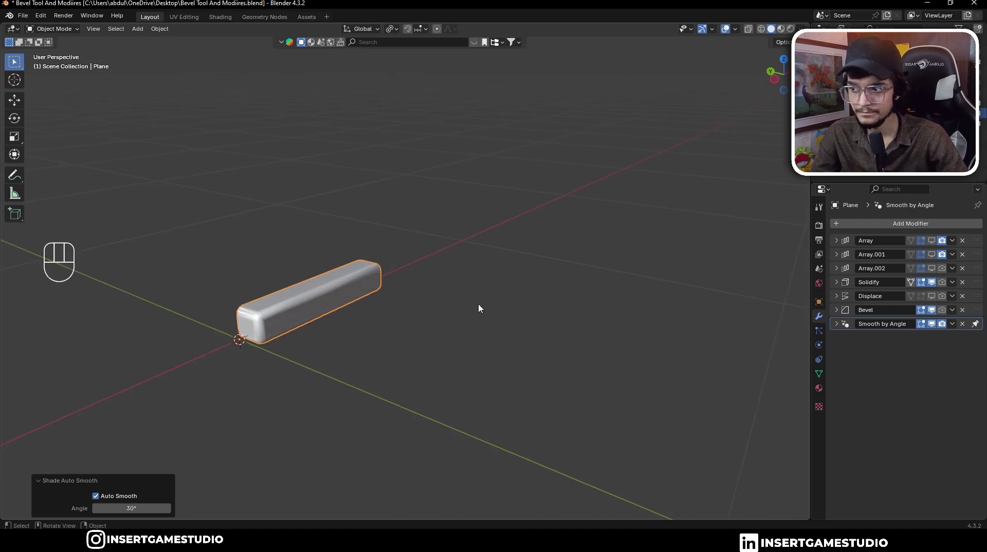
{"action": "scroll", "coordinate": [388, 299], "scroll_direction": "up", "scroll_amount": 3}
{"action": "scroll", "coordinate": [497, 321], "scroll_direction": "down", "scroll_amount": 3}
Enable the viewport display of the Array, Array.001 and Array.002 modifiers to build the brick into a wall.
{"action": "middle_click_drag", "start_coordinate": [497, 322], "coordinate": [756, 279]}
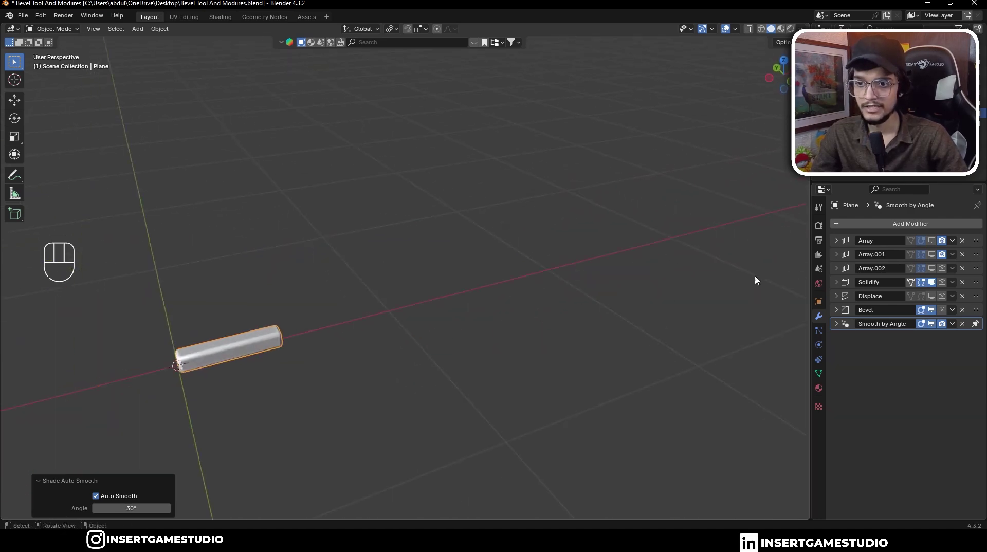
{"action": "left_click", "coordinate": [931, 241]}
{"action": "left_click", "coordinate": [931, 255]}
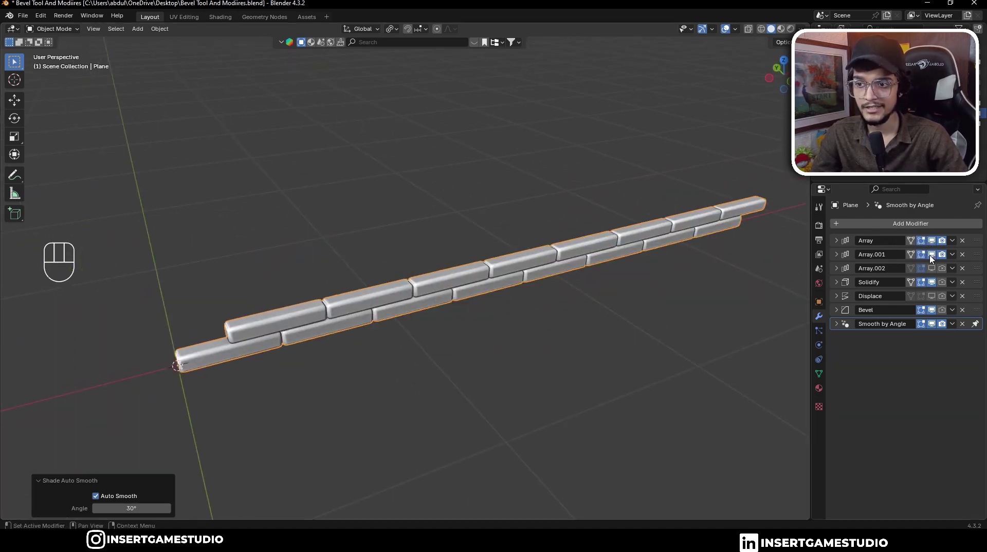
{"action": "middle_click_drag", "start_coordinate": [484, 292], "coordinate": [541, 287], "text": "shift"}
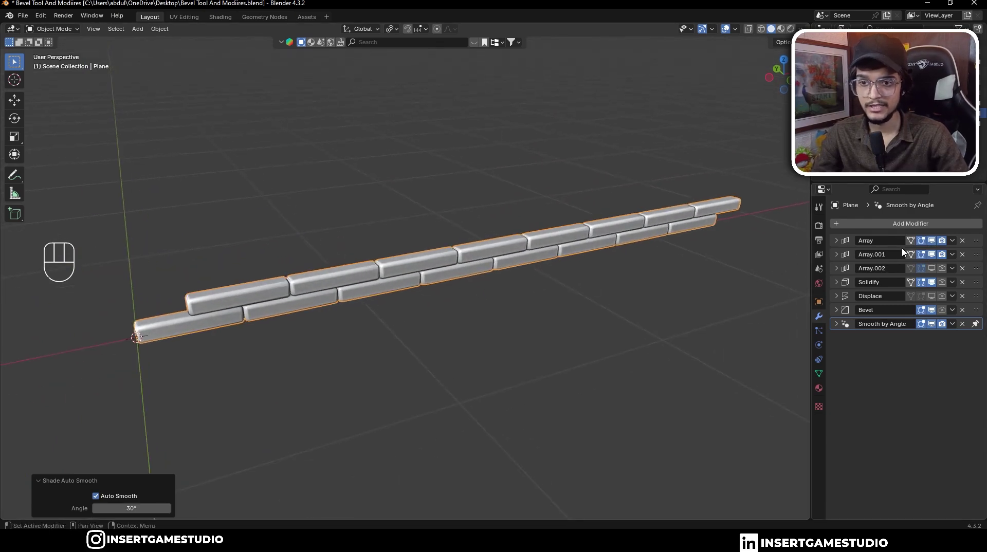
{"action": "left_click", "coordinate": [932, 269]}
{"action": "scroll", "coordinate": [643, 244], "scroll_direction": "down", "scroll_amount": 2}
{"action": "middle_click_drag", "start_coordinate": [632, 235], "coordinate": [528, 247]}
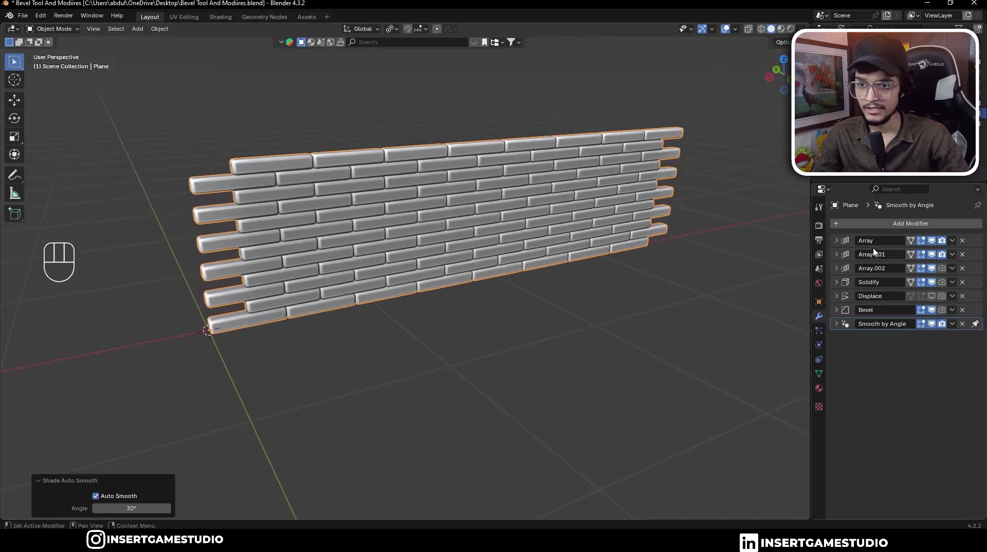
Increase the first Array's count to lengthen the brick wall, and check the Array.002 settings.
{"action": "left_click", "coordinate": [837, 241]}
{"action": "mouse_move", "coordinate": [929, 268]}
{"action": "left_mouse_down", "text": "shift"}
{"action": "mouse_move", "coordinate": [949, 269]}
{"action": "mouse_move", "coordinate": [905, 282]}
{"action": "mouse_move", "coordinate": [923, 296]}
{"action": "mouse_move", "coordinate": [891, 292]}
{"action": "mouse_move", "coordinate": [946, 269]}
{"action": "left_mouse_up", "text": "shift"}
{"action": "left_click", "coordinate": [837, 242]}
{"action": "left_click", "coordinate": [836, 268]}
{"action": "left_click", "coordinate": [837, 240]}
{"action": "left_click", "coordinate": [837, 241]}
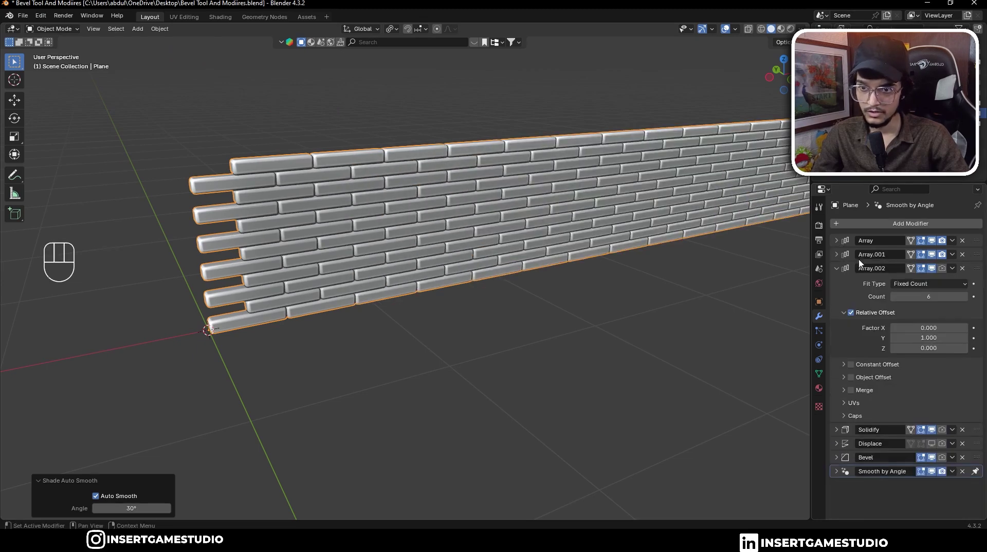
{"action": "left_click", "coordinate": [845, 268]}
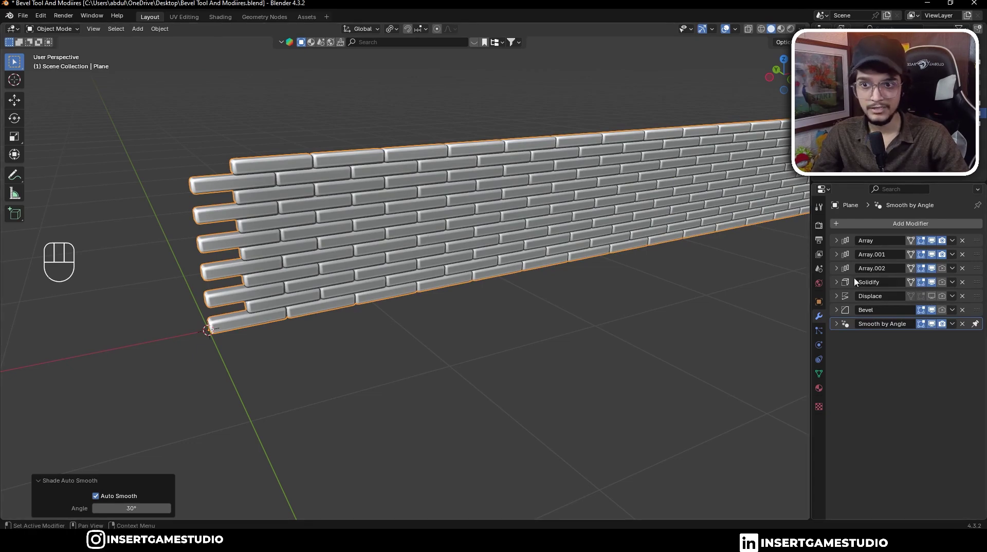
Enable the viewport display of the Displace modifier to make the brick wall irregular.
{"action": "left_click", "coordinate": [932, 298]}
{"action": "middle_click_drag", "start_coordinate": [566, 288], "coordinate": [486, 218]}
{"action": "scroll", "coordinate": [652, 208], "scroll_direction": "down", "scroll_amount": 5}
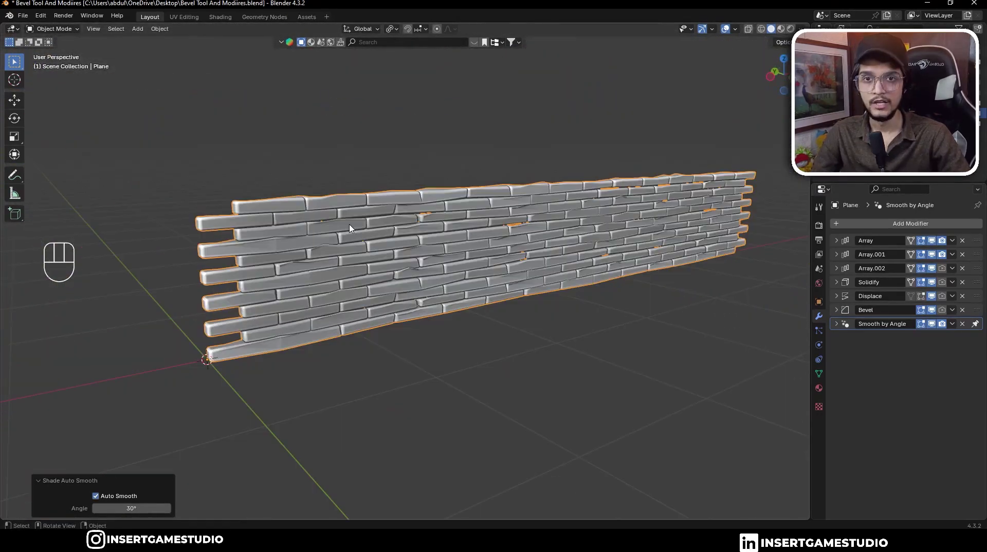